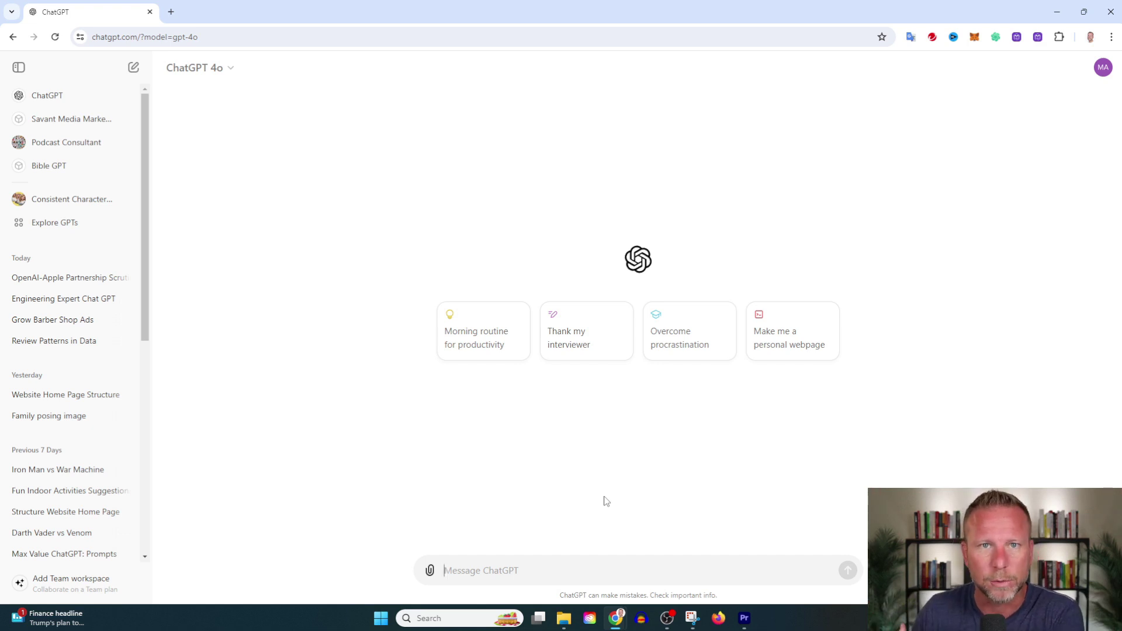
Send the generic AI-strategies email request and highlight the subject line of the reply.
type("Please write an email to my audience about new AI strategies.")
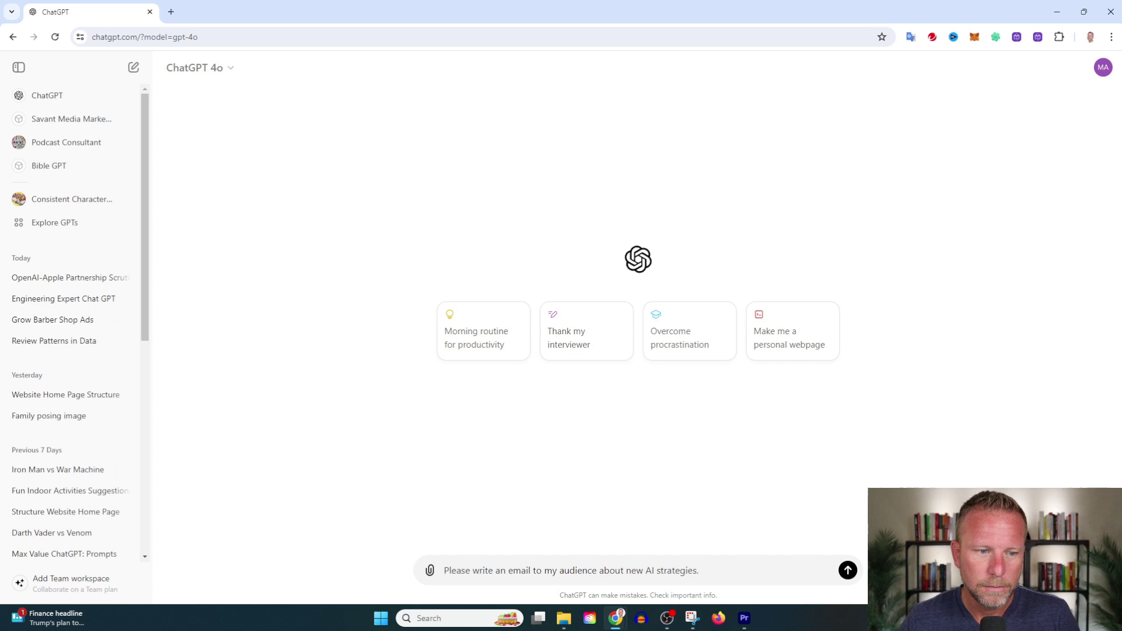
key("Return")
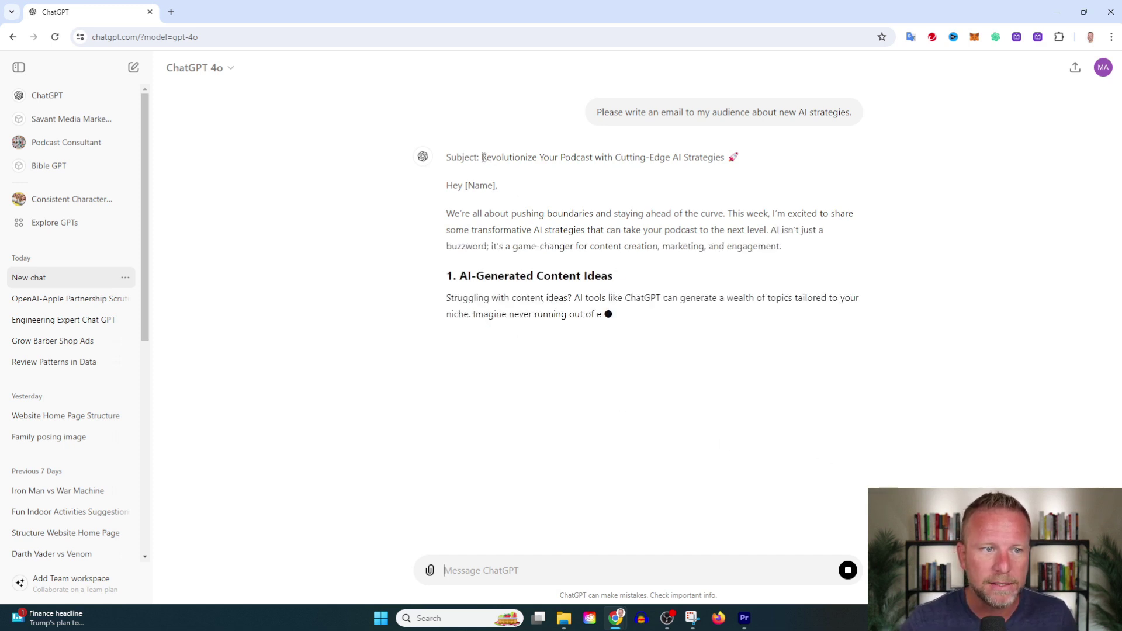
left_click_drag(481, 158, 747, 156)
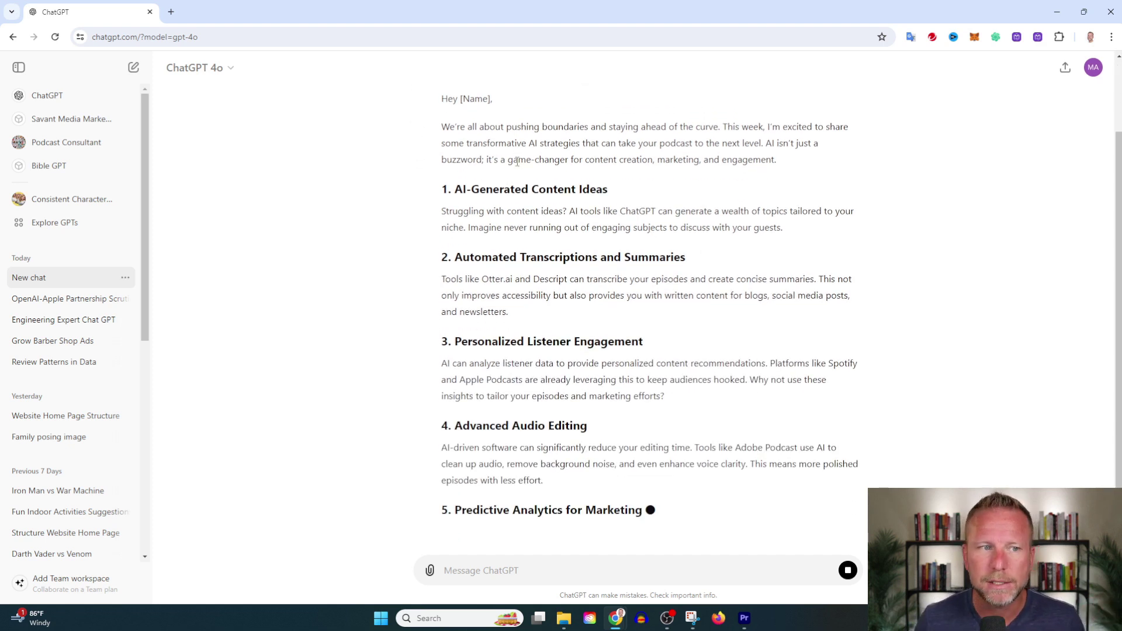
scroll(677, 207, "up", 1)
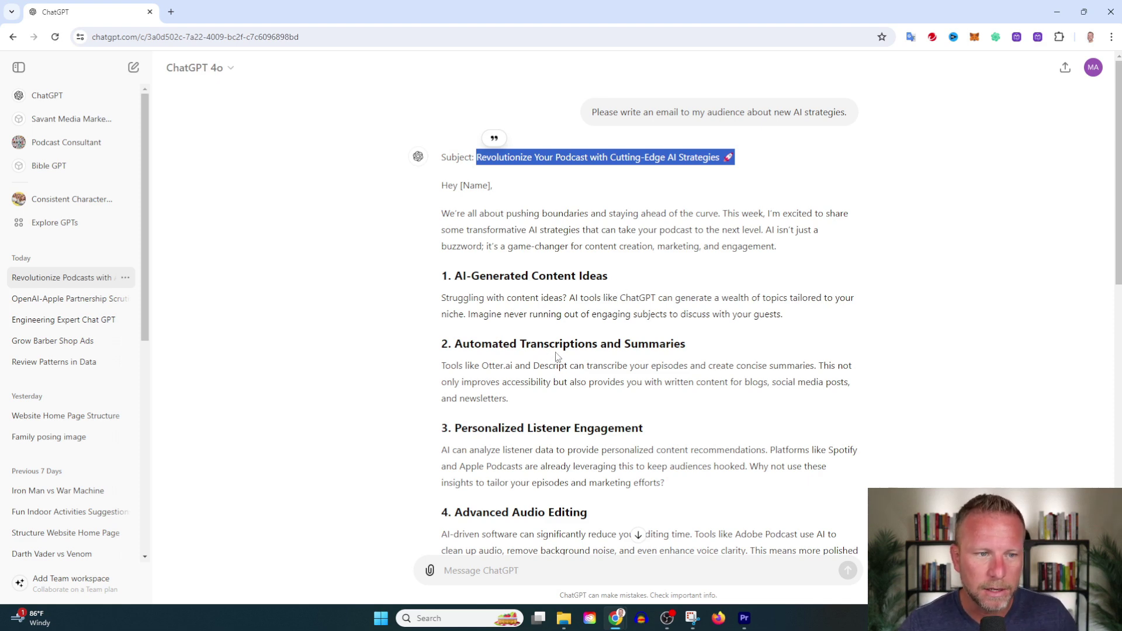
scroll(555, 355, "down", 2)
scroll(554, 356, "down", 2)
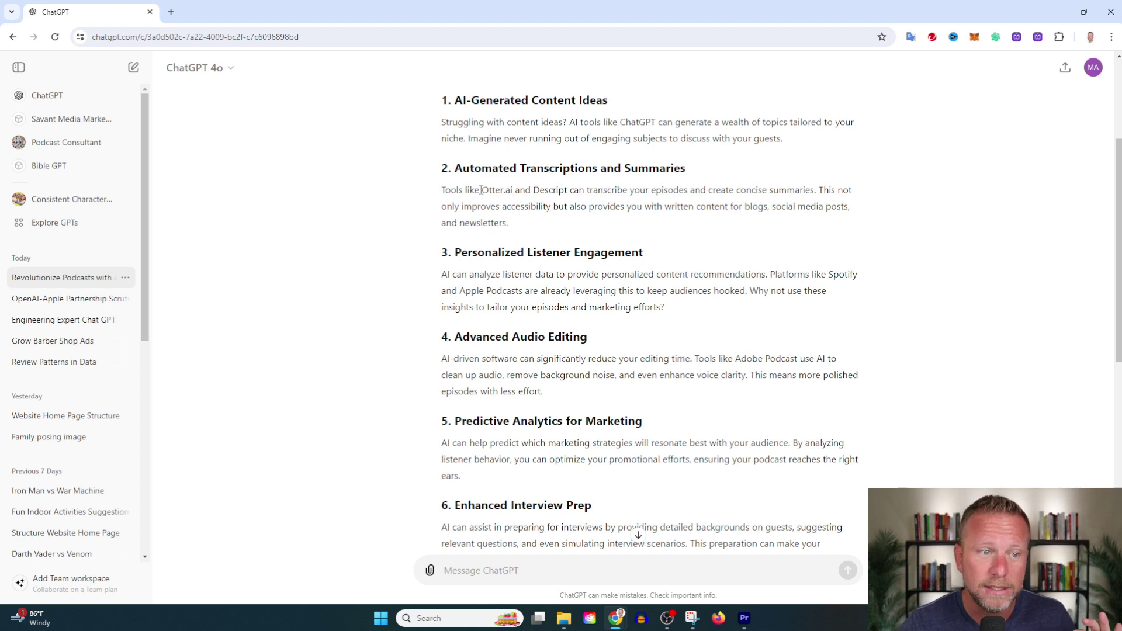
left_click_drag(482, 190, 567, 190)
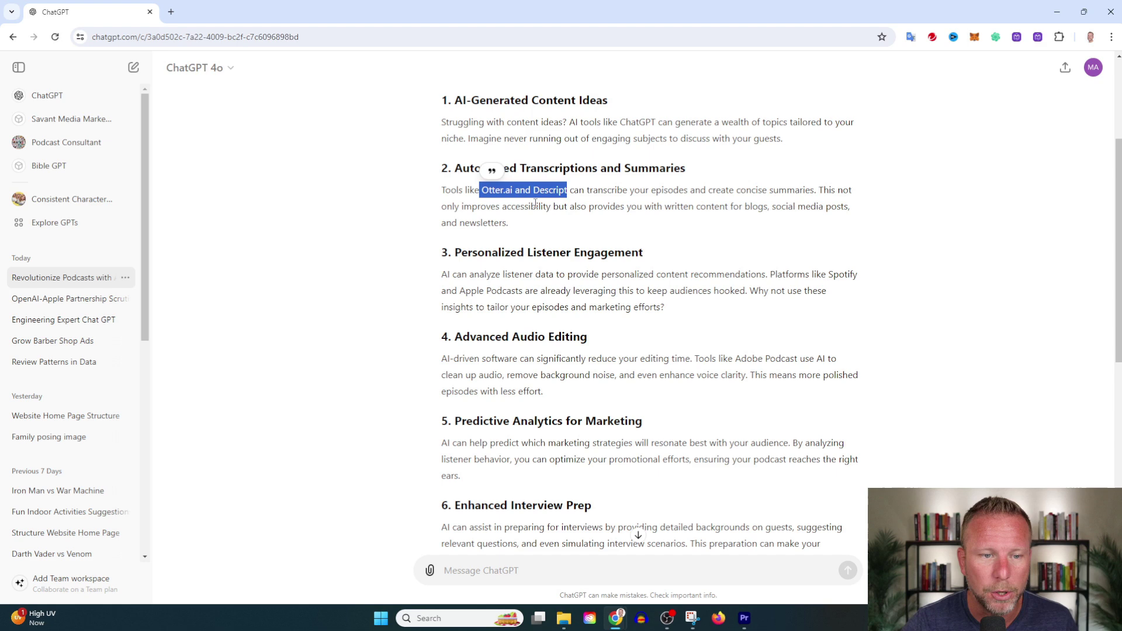
scroll(517, 237, "down", 5)
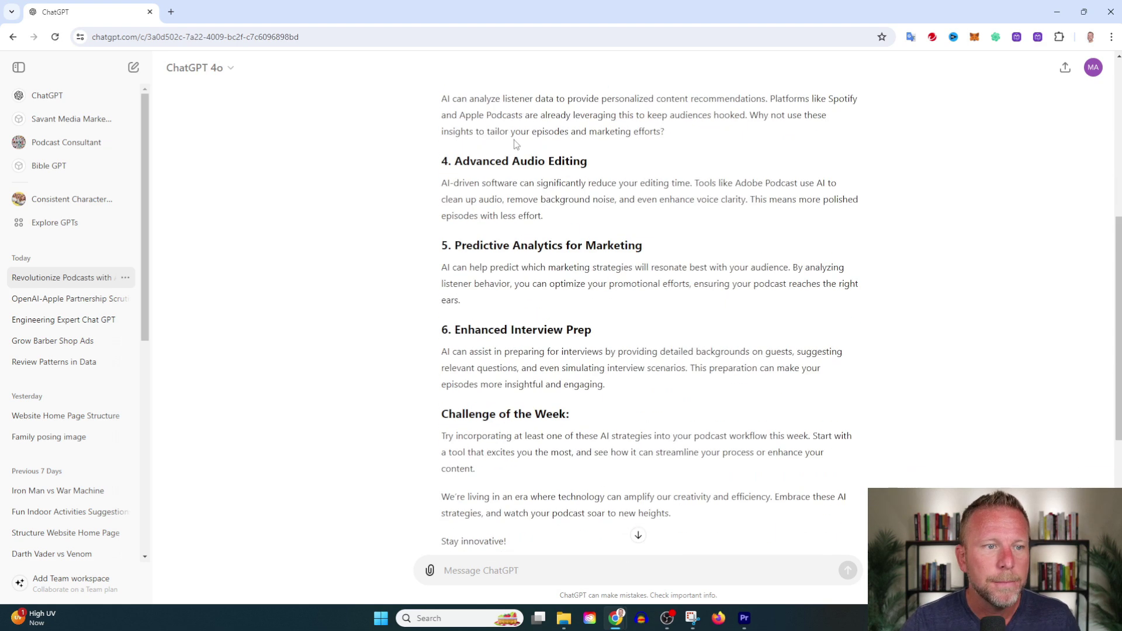
scroll(508, 264, "up", 5)
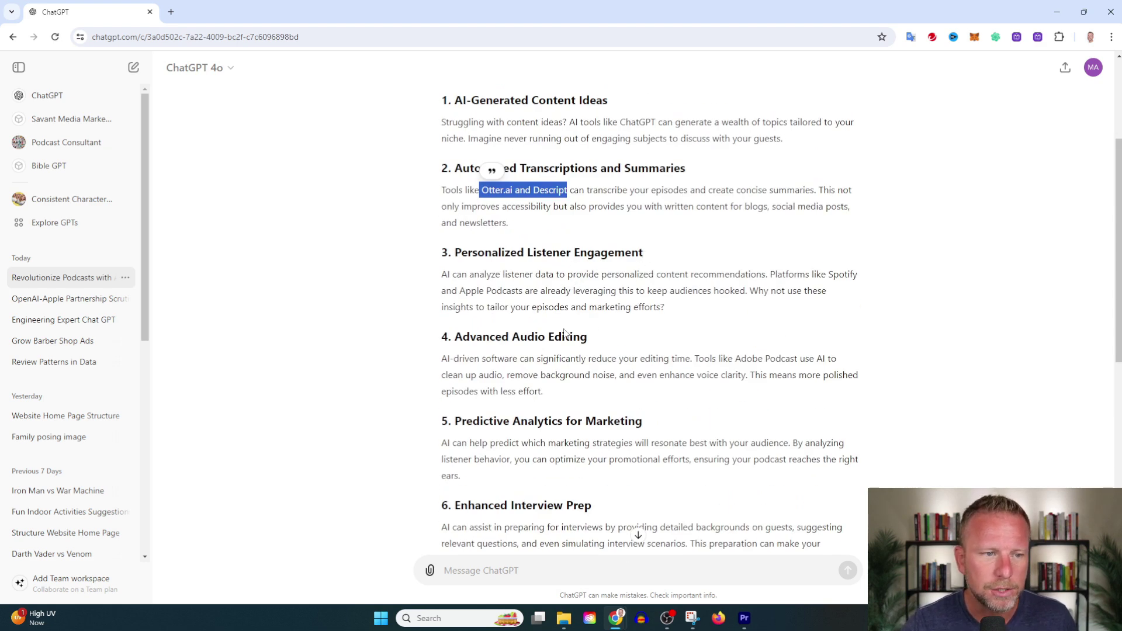
scroll(564, 329, "down", 4)
scroll(590, 333, "down", 4)
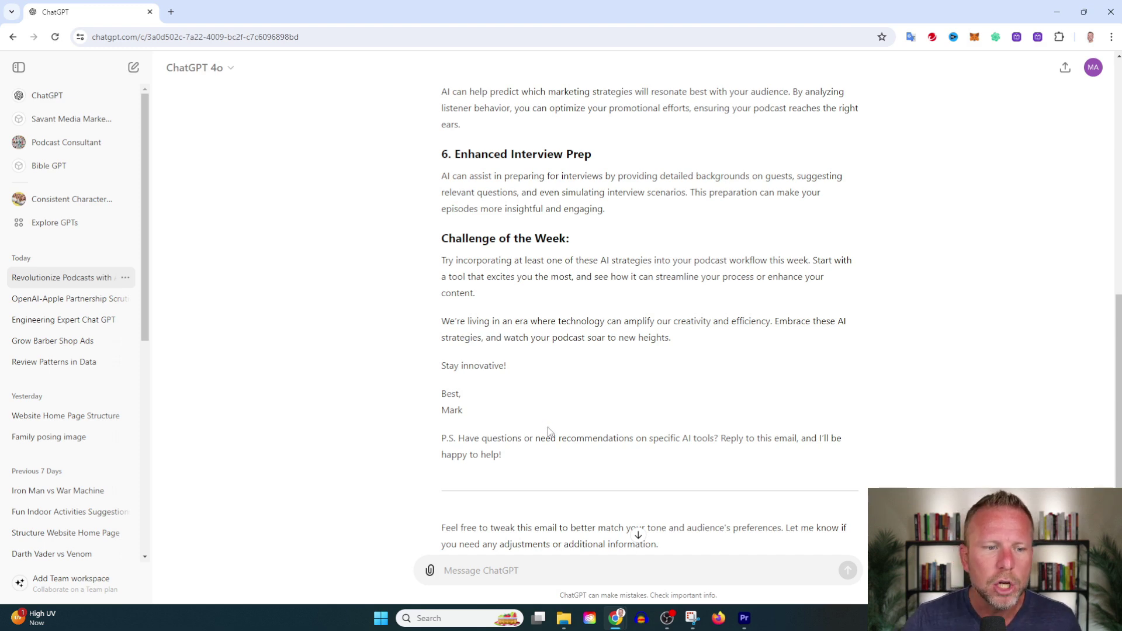
scroll(550, 428, "down", 1)
scroll(549, 427, "up", 8)
scroll(614, 351, "up", 3)
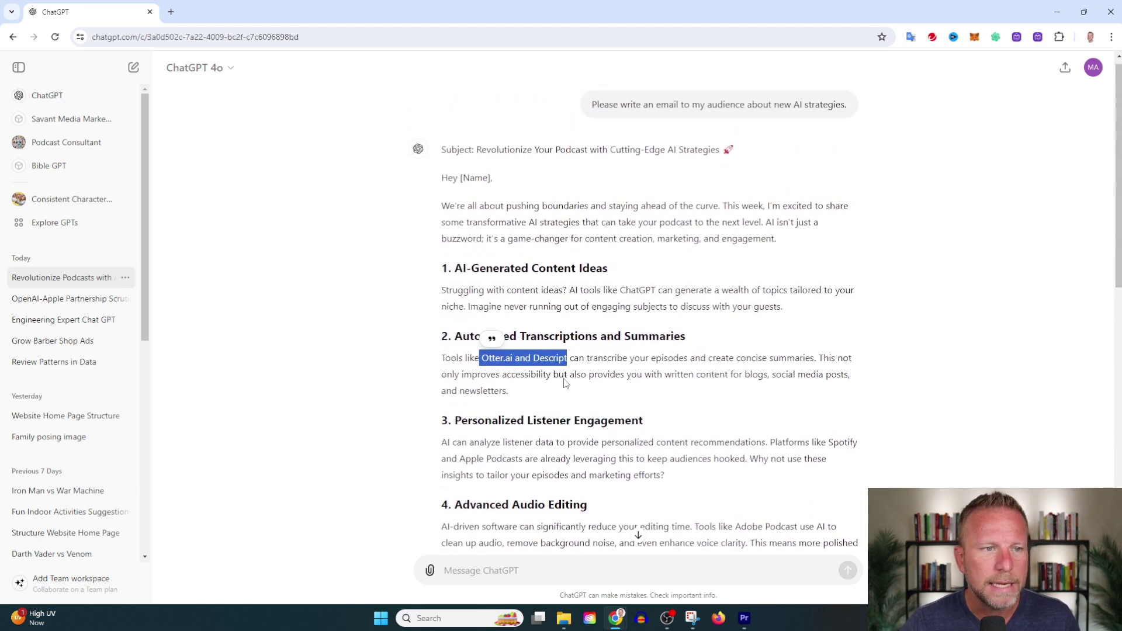
mouse_move(719, 112)
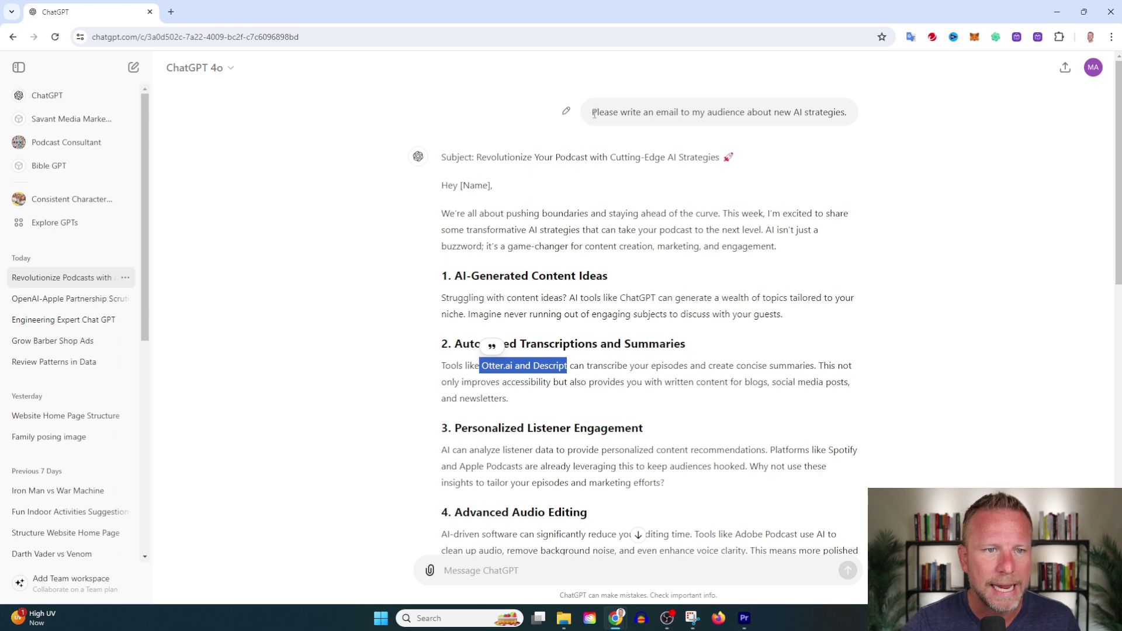
left_click_drag(593, 112, 853, 121)
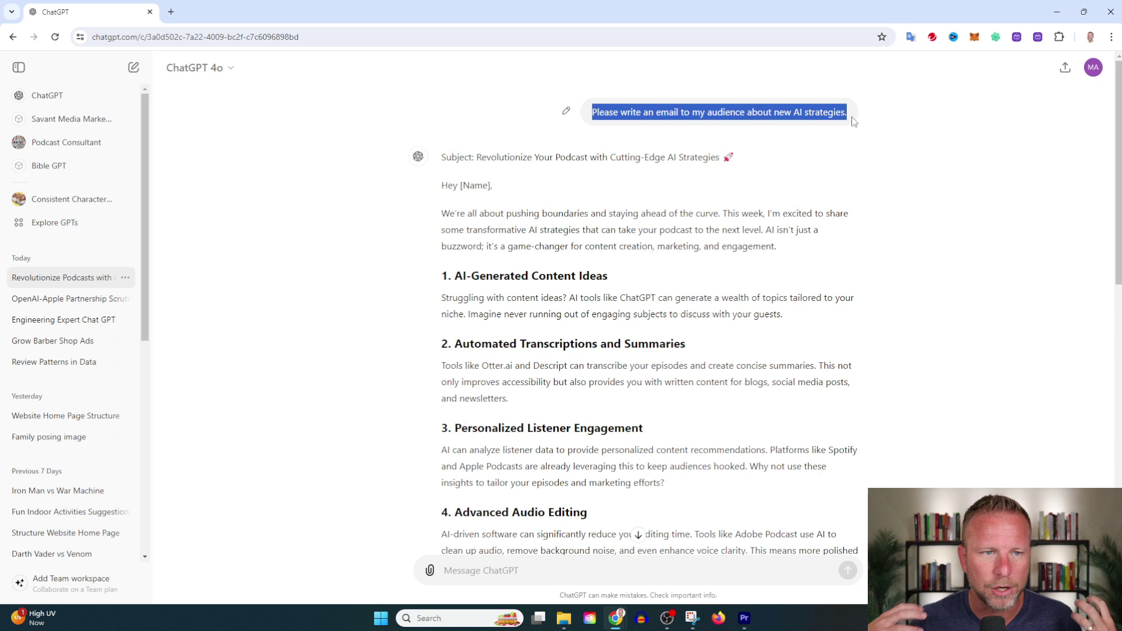
left_click(133, 68)
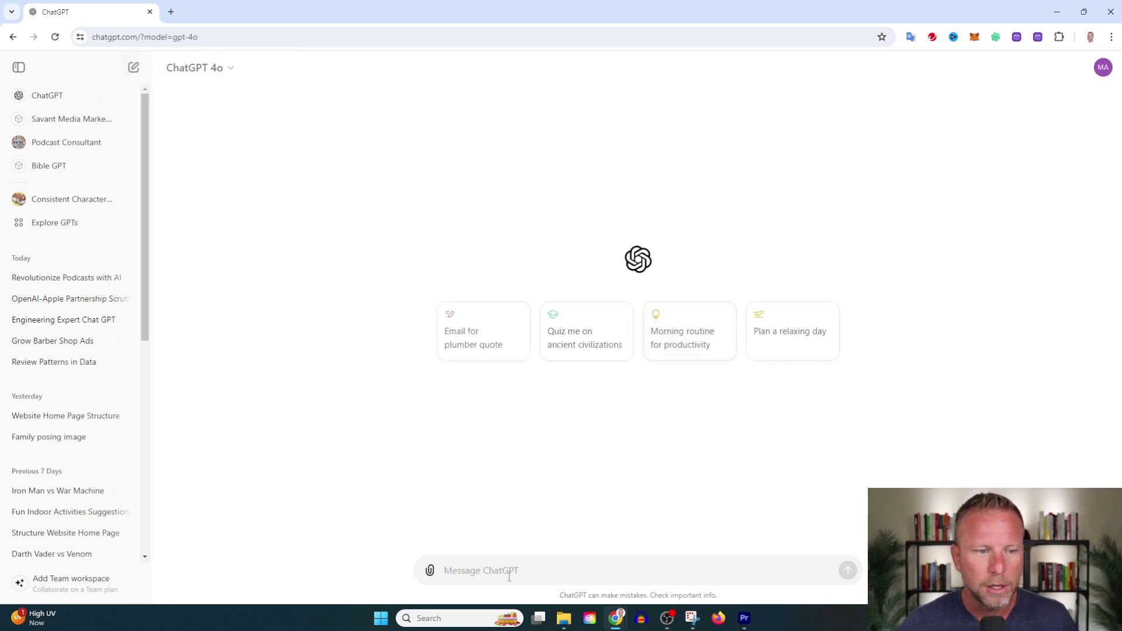
type("Please write an email to my audience about new AI strategies.")
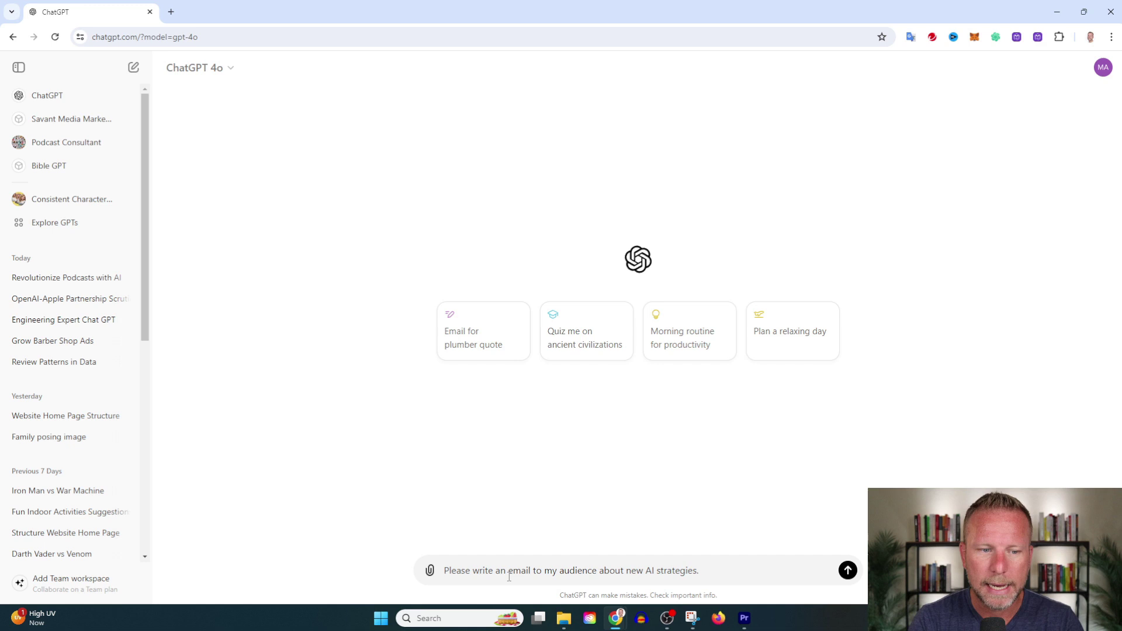
type("goal is to convert readers into clients though my website www.aiupdate.ai")
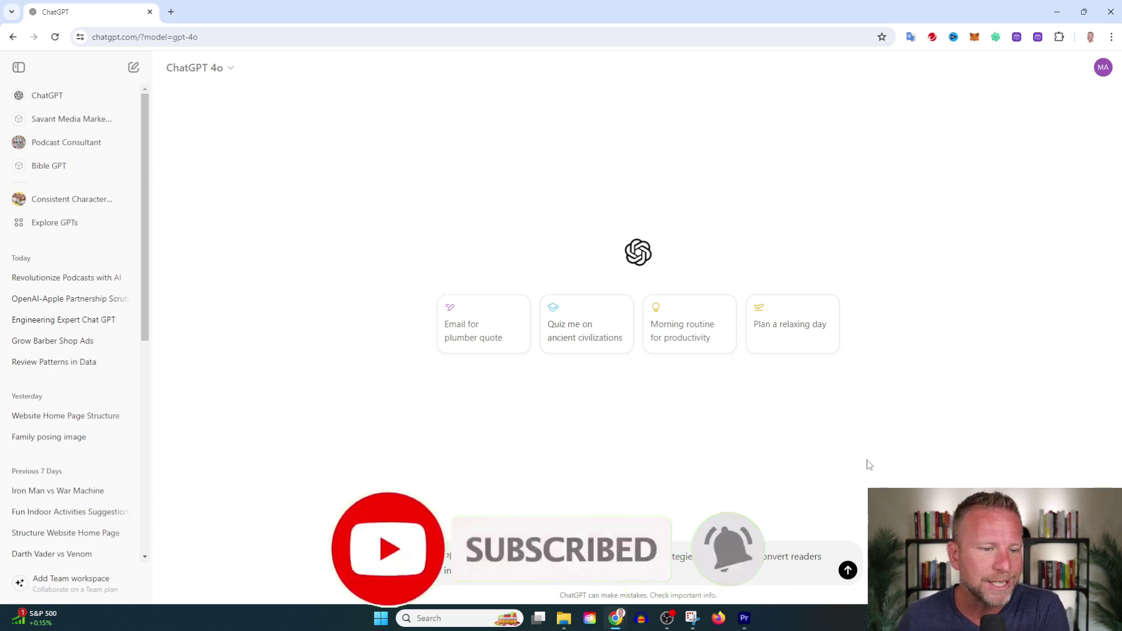
left_click(848, 571)
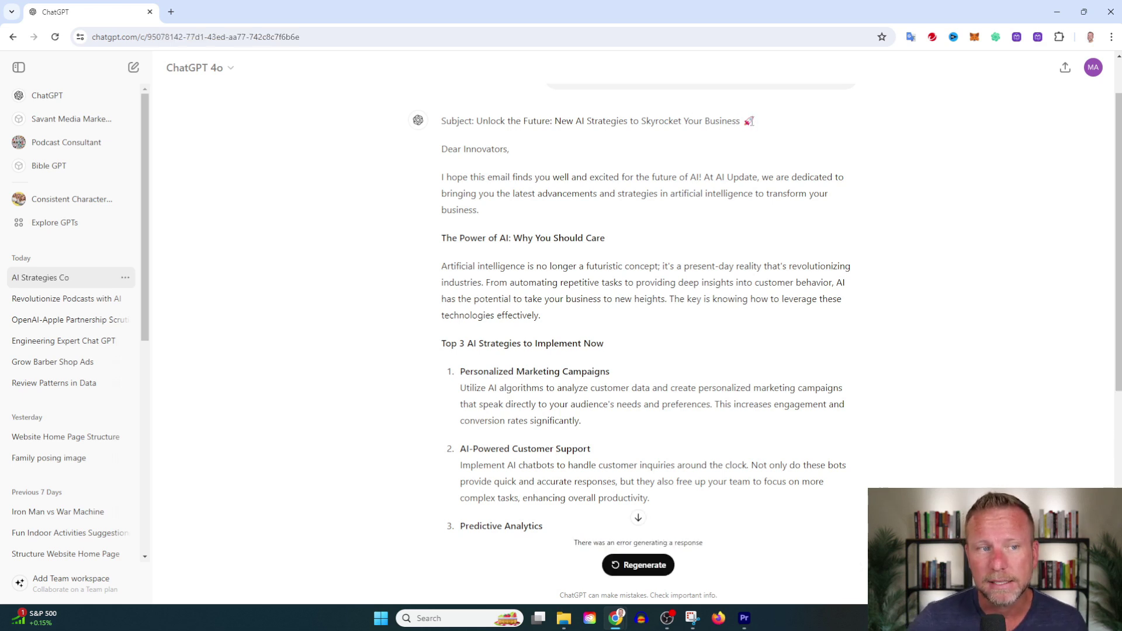
left_click_drag(754, 121, 477, 120)
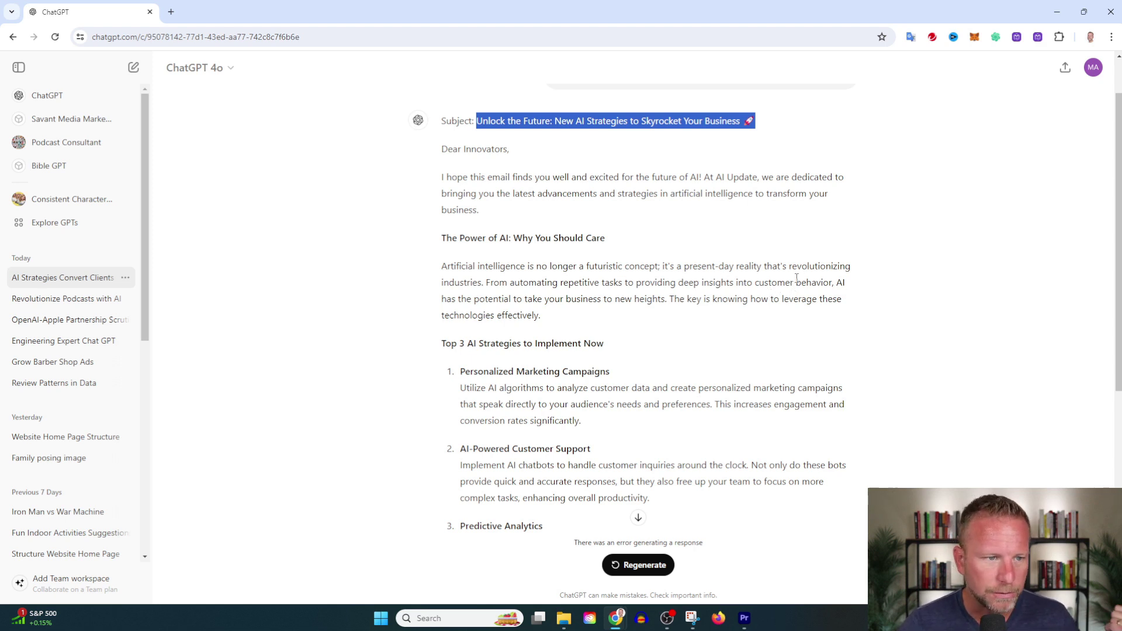
scroll(576, 299, "down", 2)
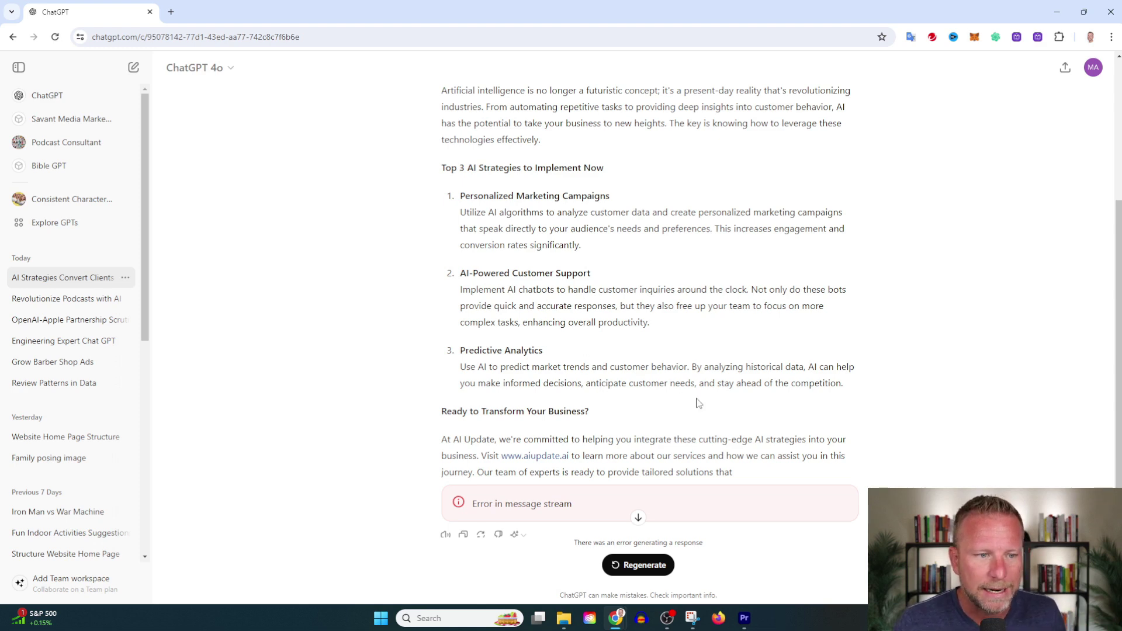
scroll(698, 403, "up", 5)
scroll(697, 403, "down", 4)
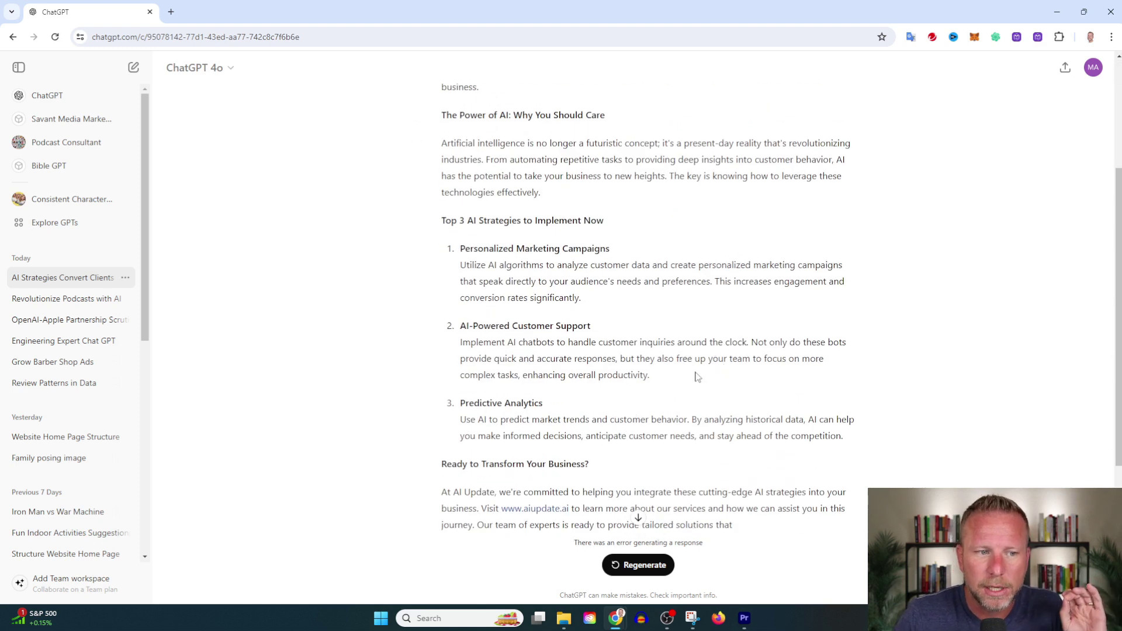
triple_click(447, 223)
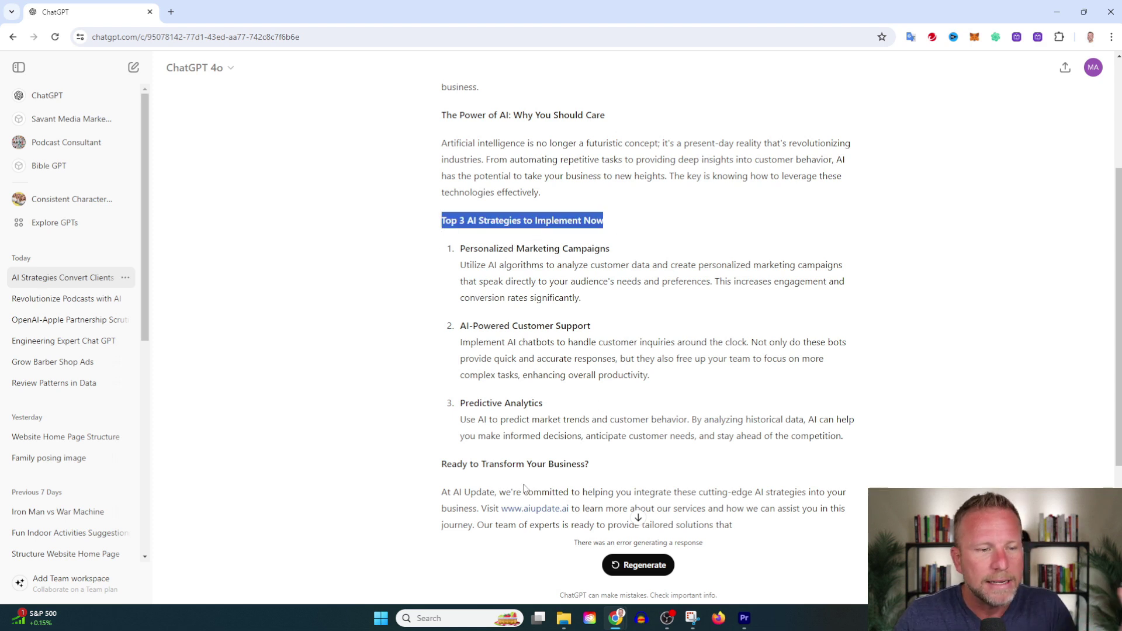
left_click_drag(593, 464, 443, 476)
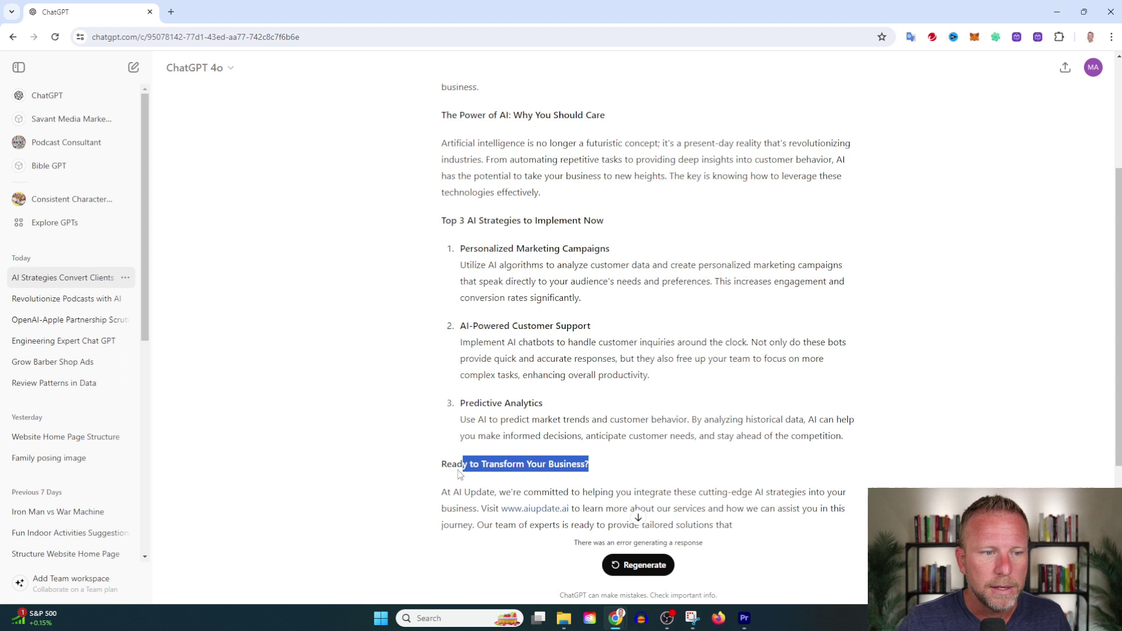
scroll(638, 516, "down", 1)
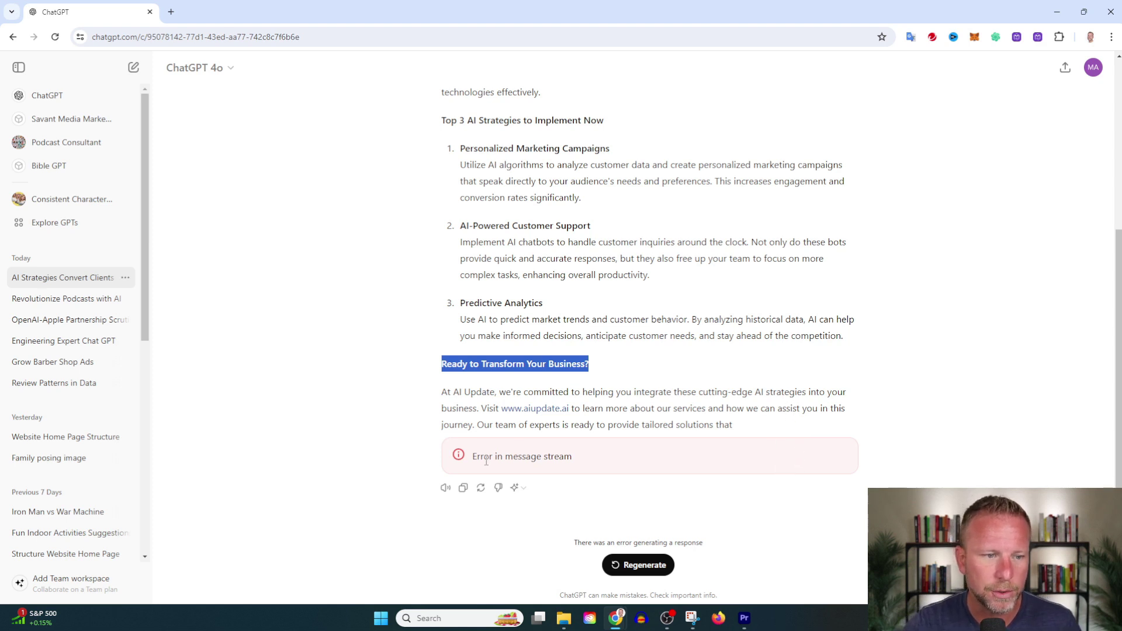
Regenerate the failed email reply and highlight its paragraph inviting readers to visit the website.
left_click(478, 489)
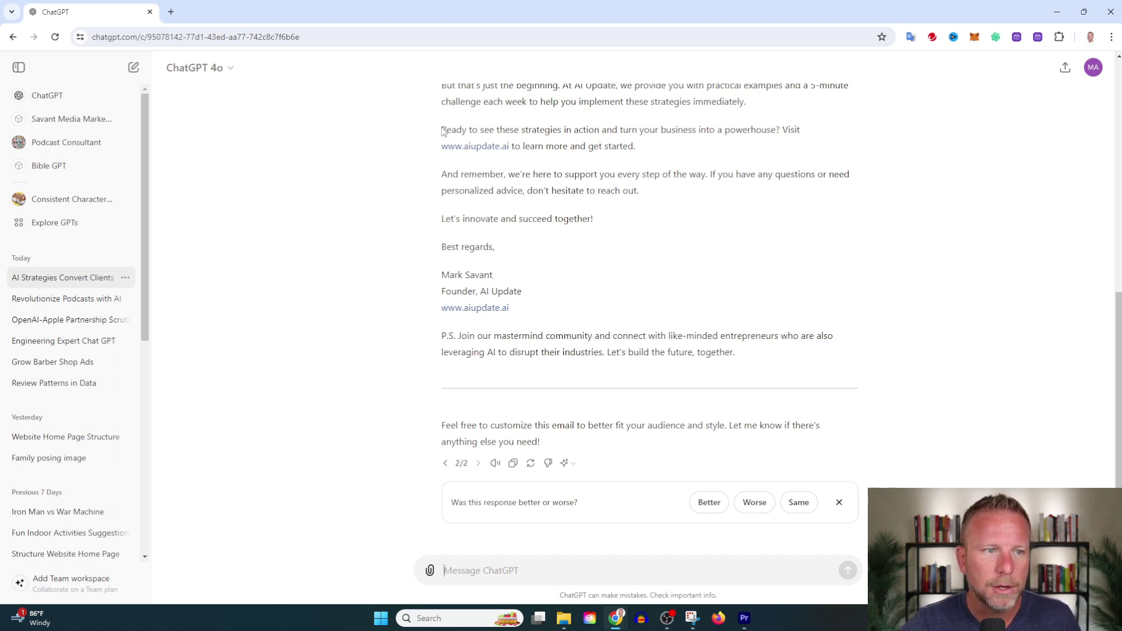
left_click_drag(441, 130, 679, 149)
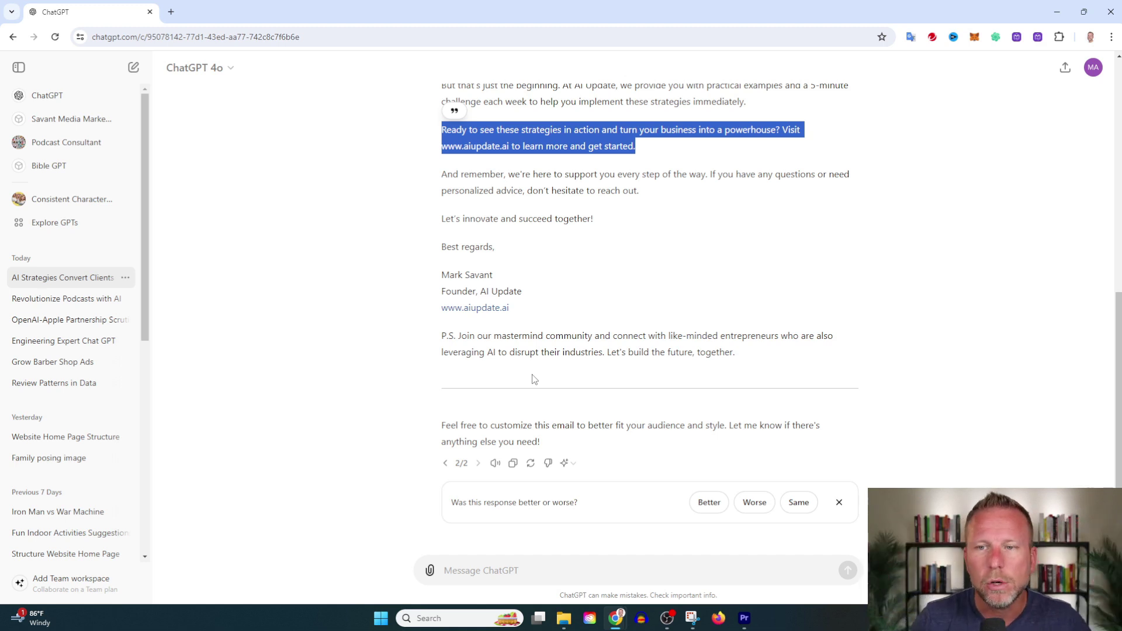
left_click(513, 570)
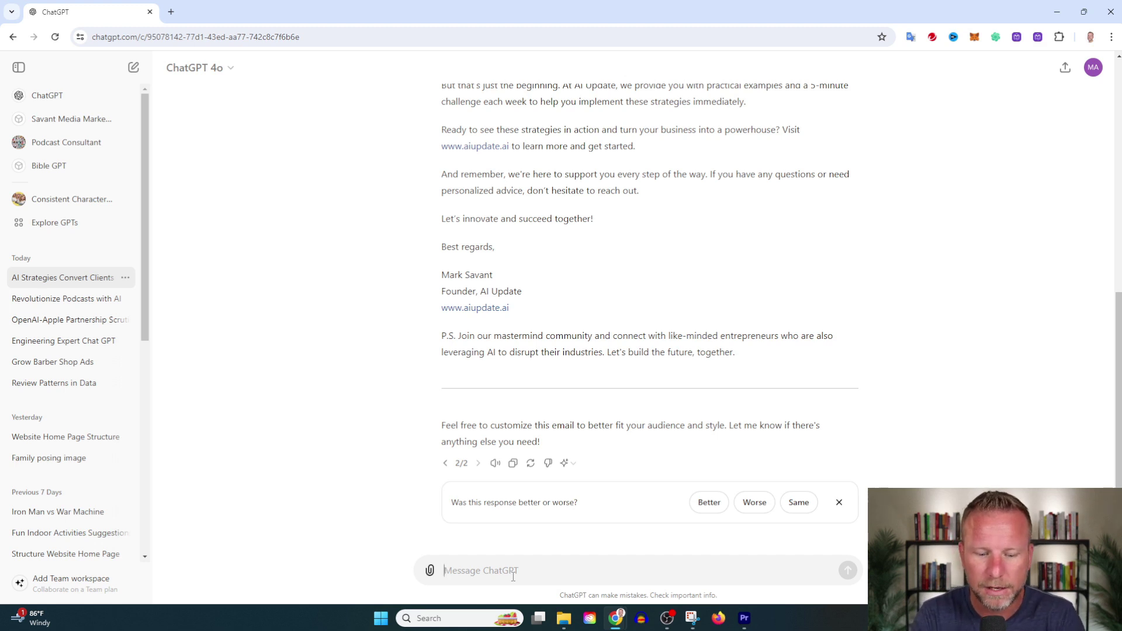
type("Hey cha")
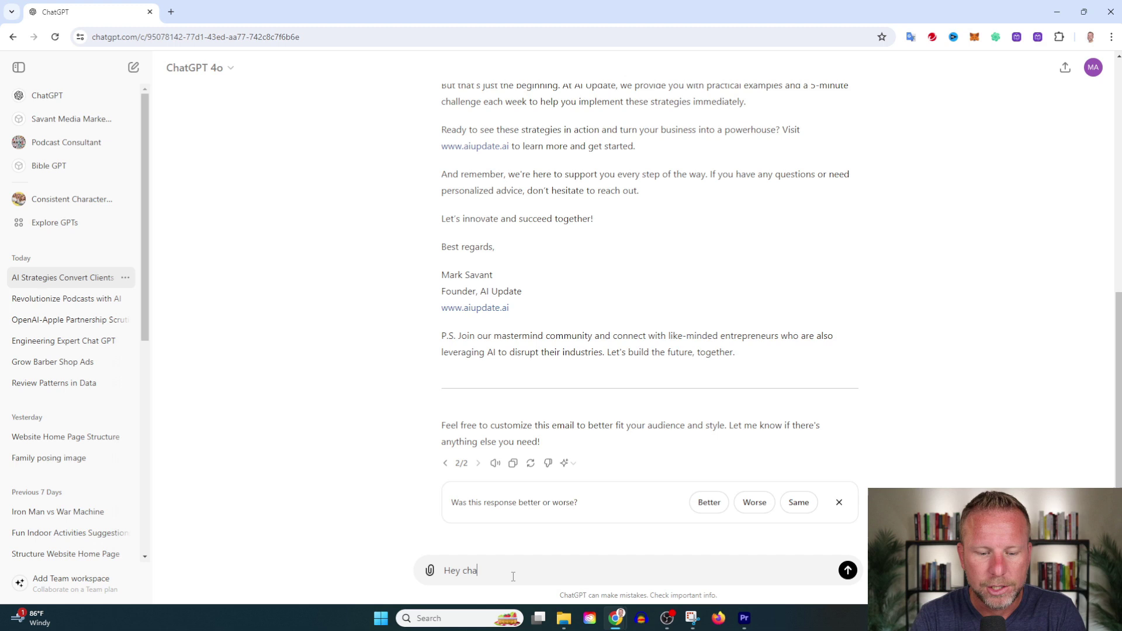
type("t gpt. Ple")
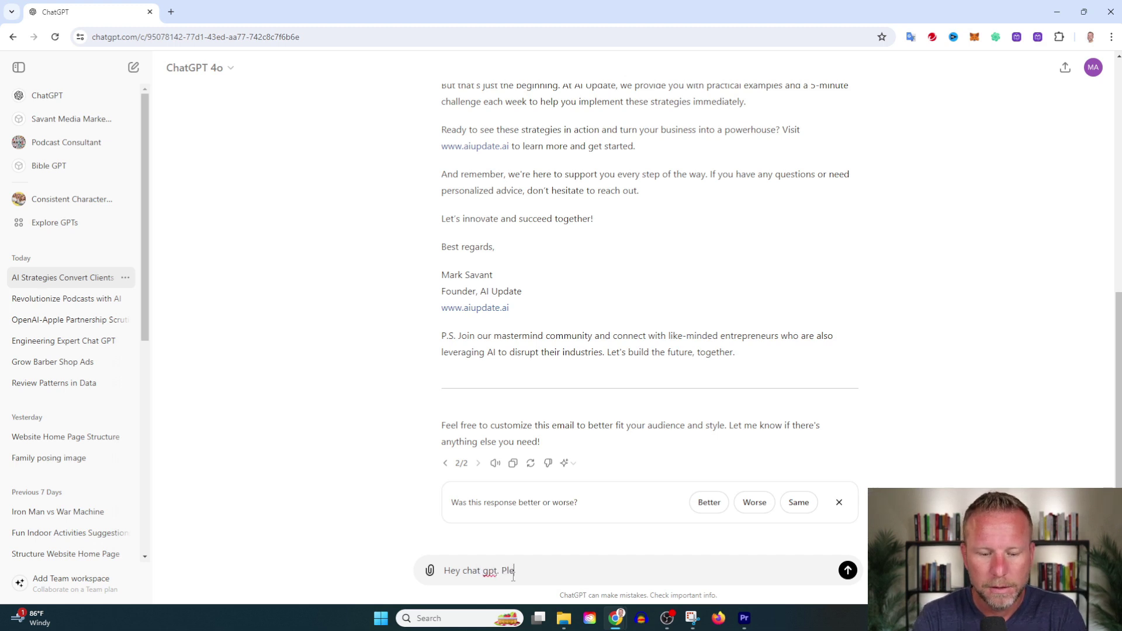
type("ase create")
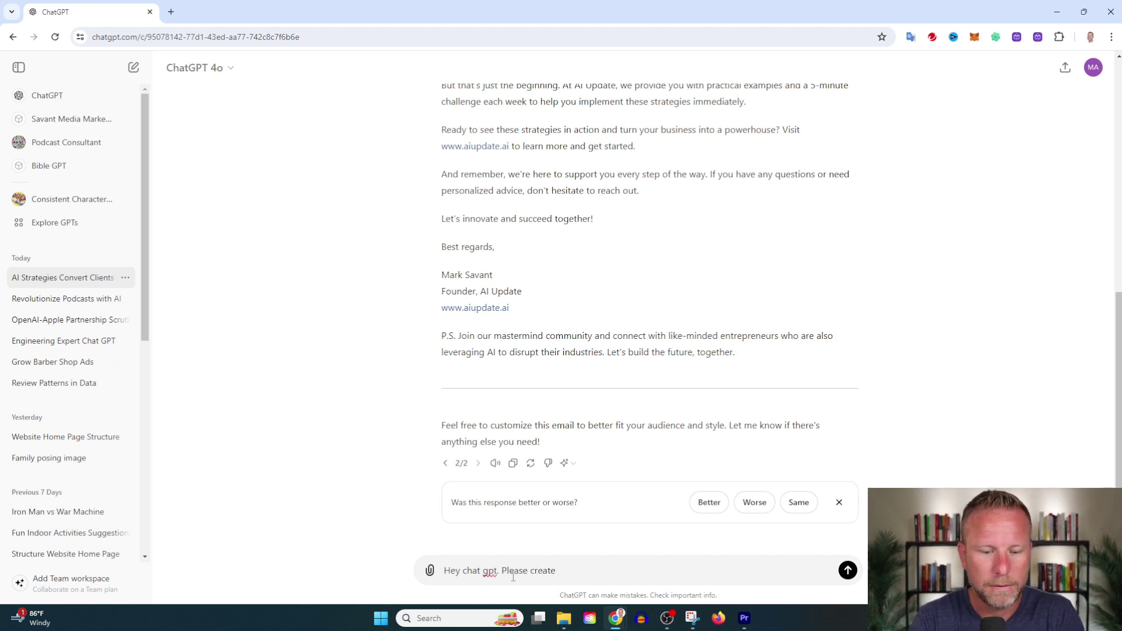
type(" a healthy")
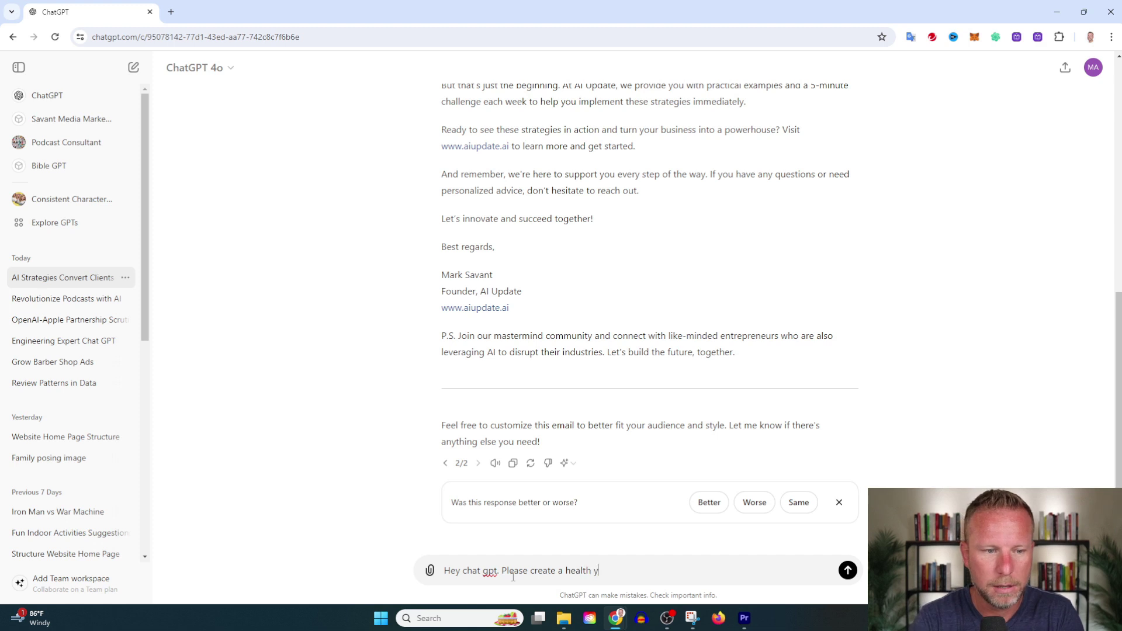
type(" meal plan for me. I'm a 41")
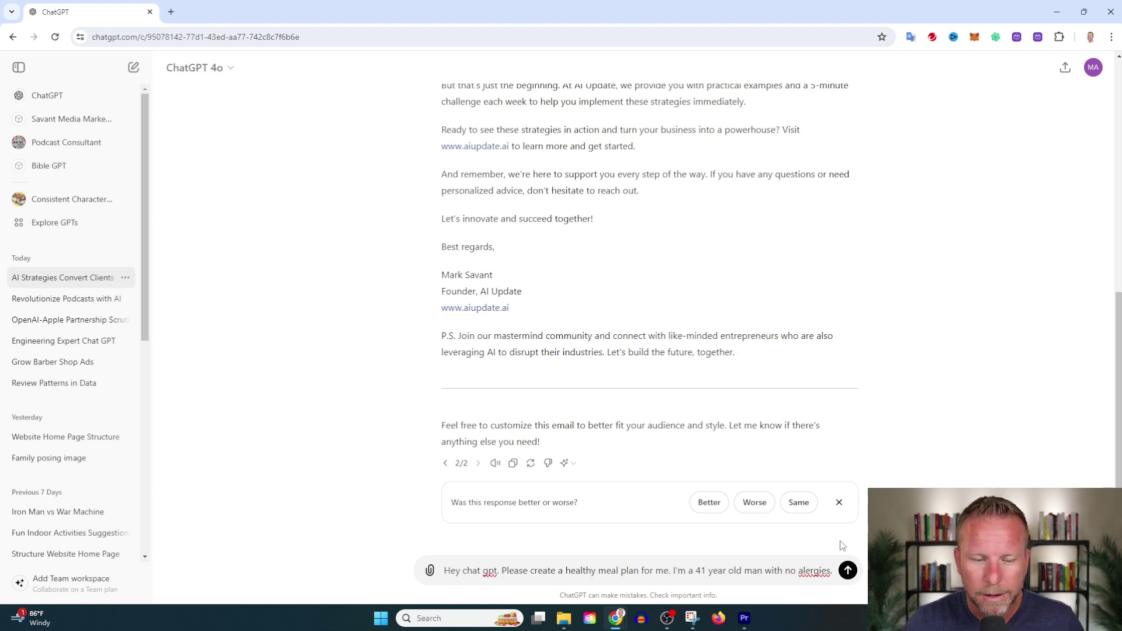
Send the request for a healthy meal plan for a 41-year-old man with no allergies.
left_click(848, 571)
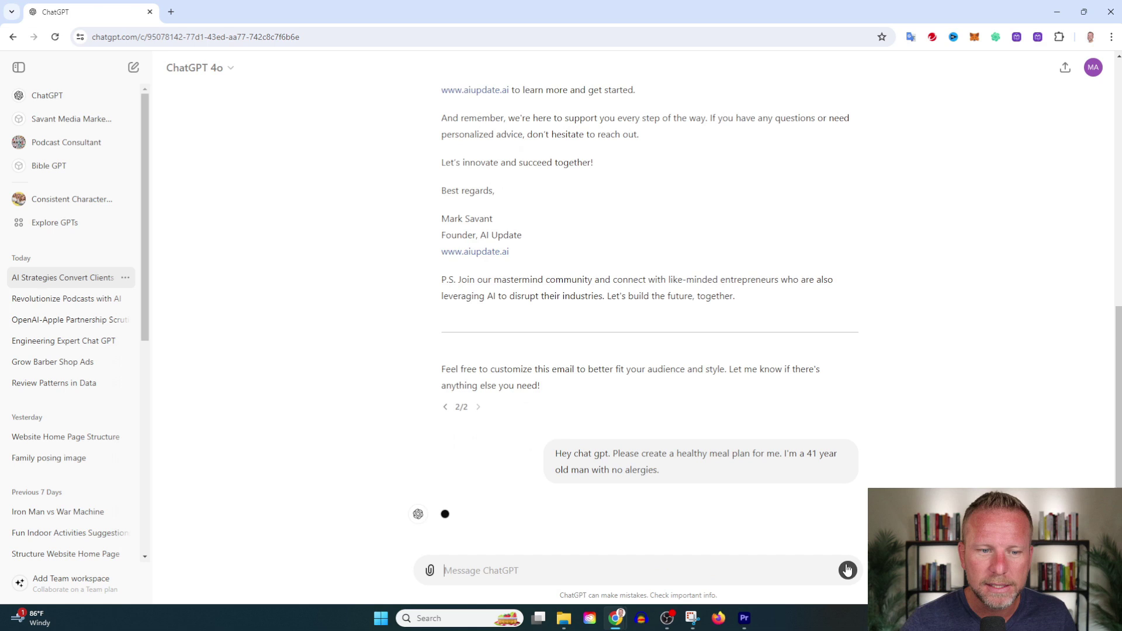
Read through the Monday-to-Sunday meal plan and tips, then select the original meal plan prompt.
left_click_drag(662, 470, 565, 424)
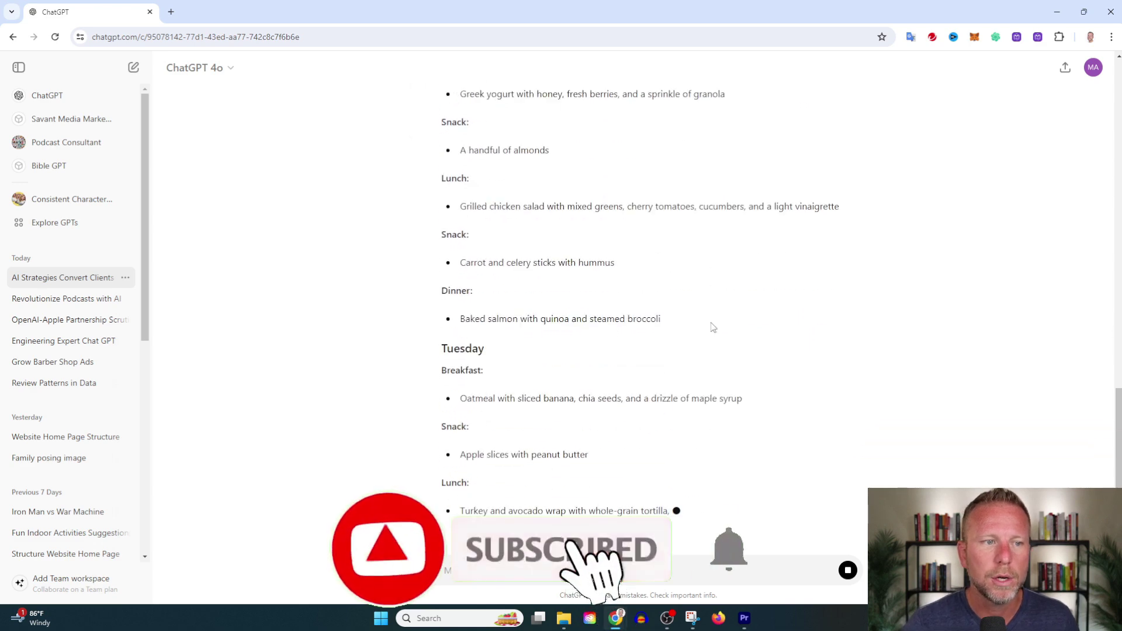
scroll(755, 377, "up", 4)
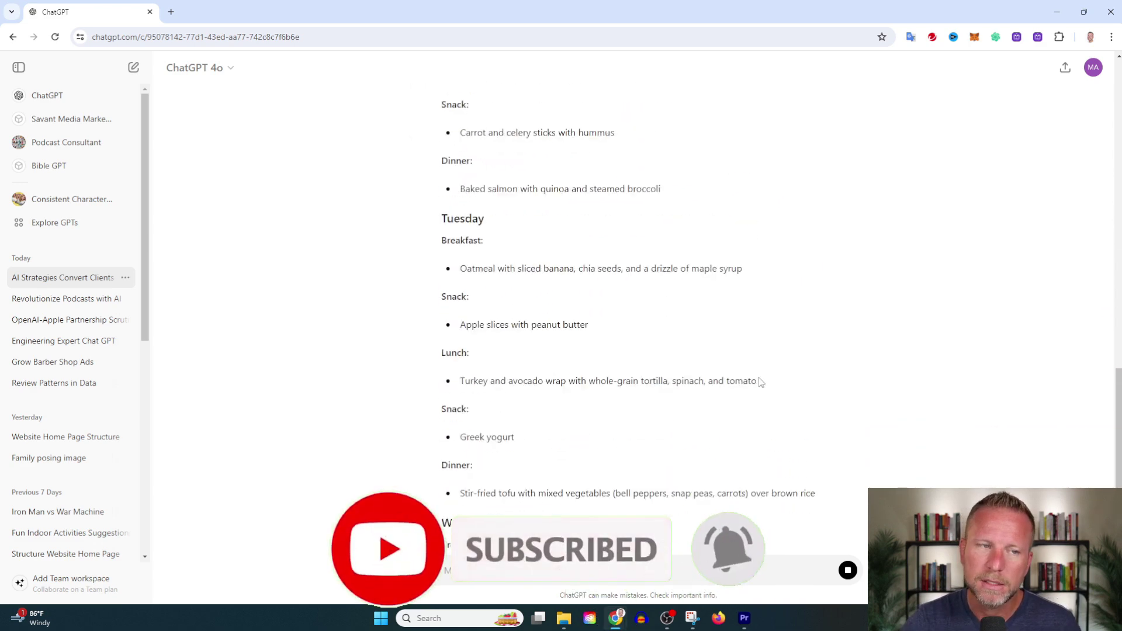
scroll(760, 387, "up", 3)
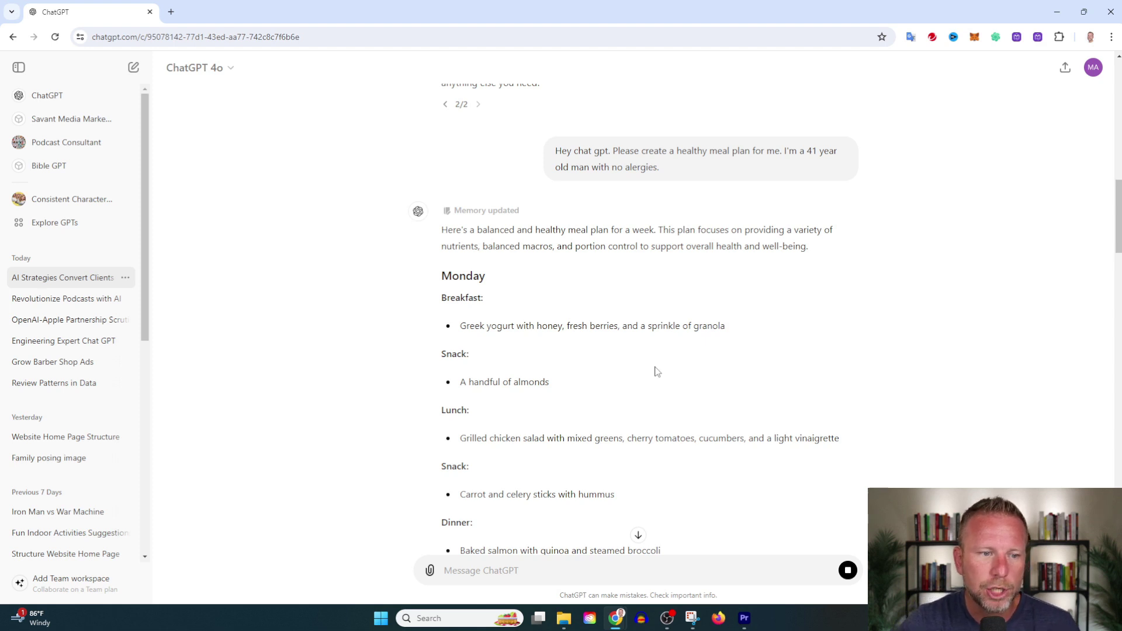
scroll(653, 342, "down", 2)
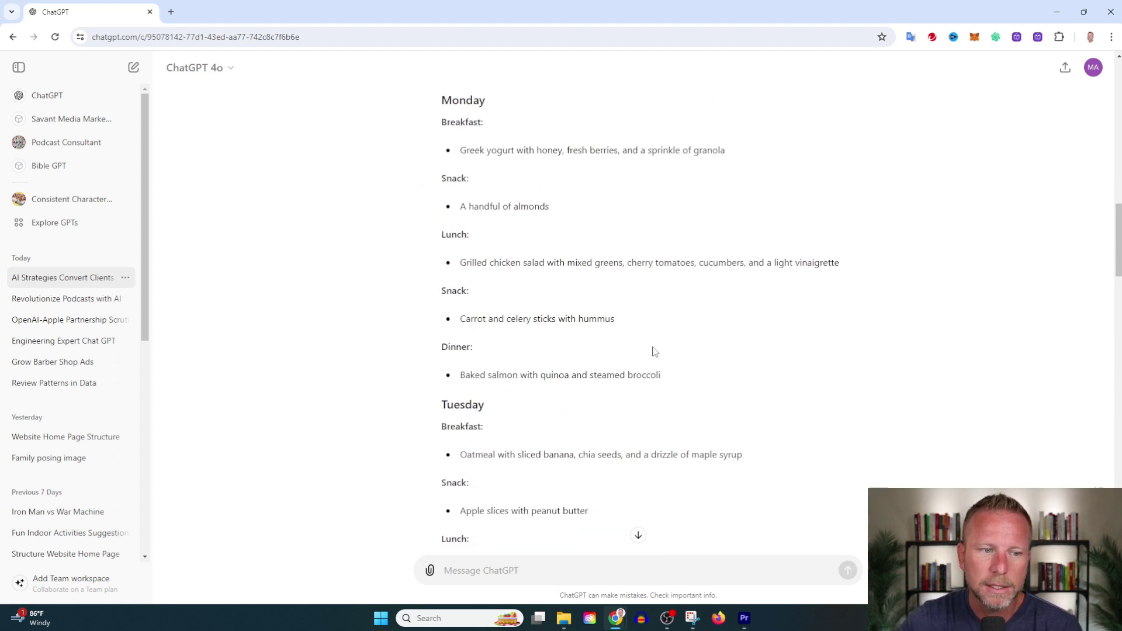
scroll(602, 339, "down", 3)
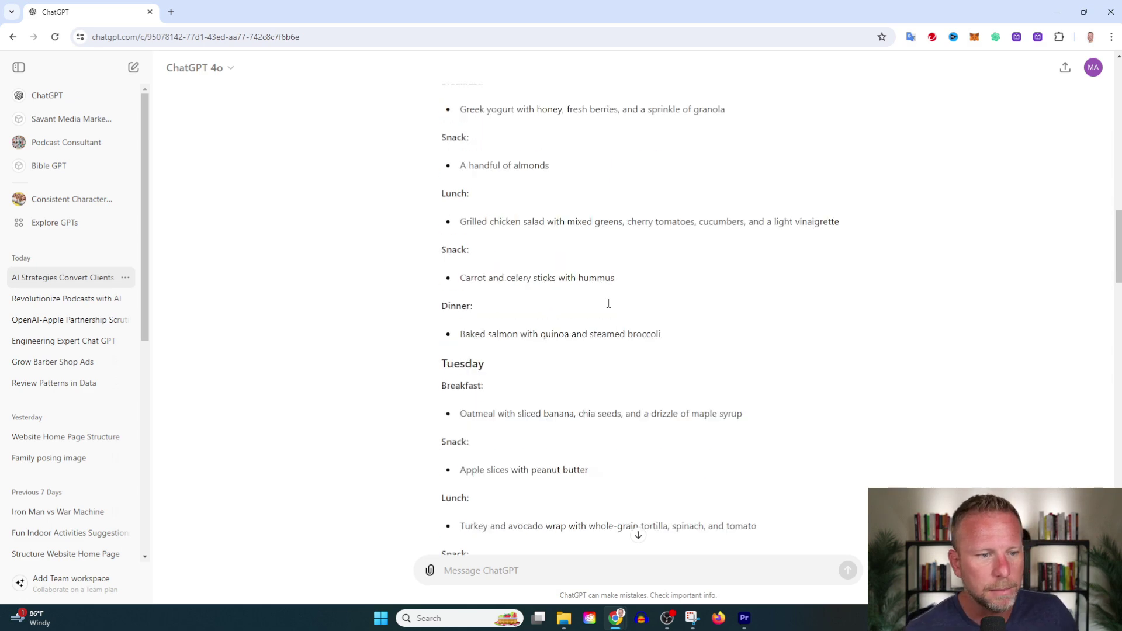
scroll(602, 339, "down", 3)
scroll(604, 316, "down", 3)
scroll(606, 299, "down", 3)
scroll(605, 300, "down", 3)
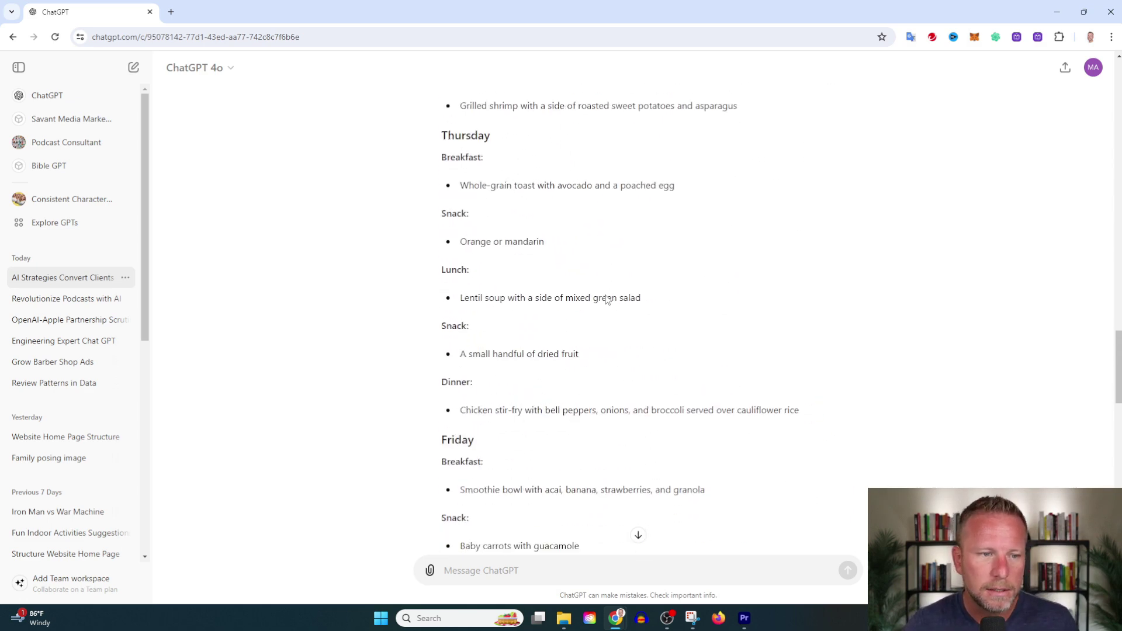
scroll(604, 299, "down", 3)
scroll(606, 300, "down", 3)
scroll(659, 435, "down", 3)
scroll(659, 435, "down", 3)
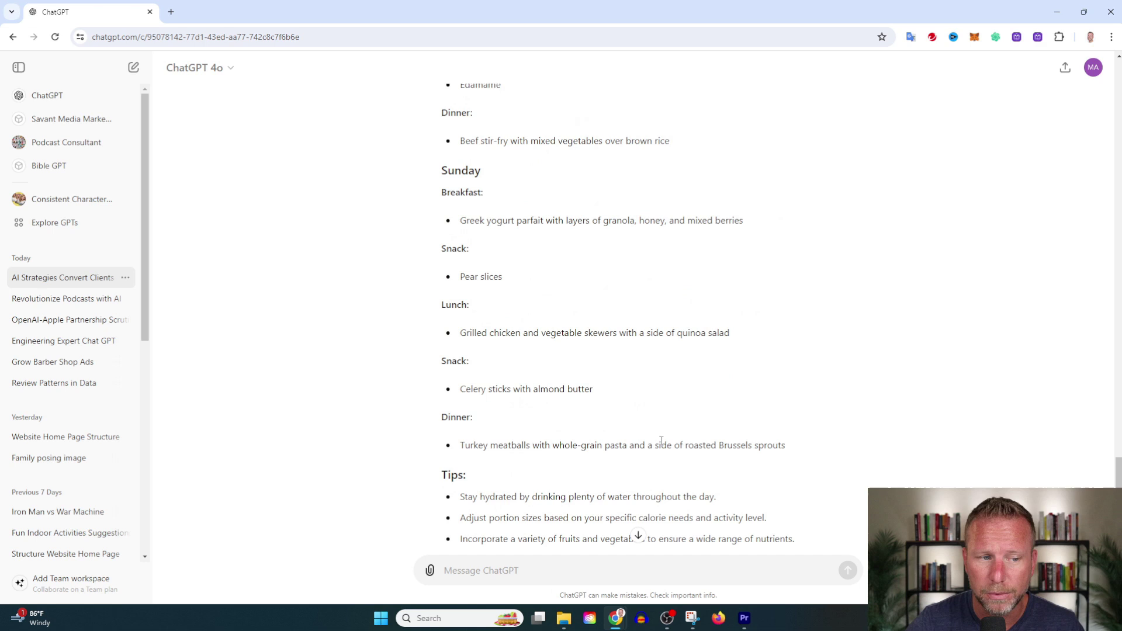
scroll(660, 435, "down", 2)
scroll(662, 445, "down", 2)
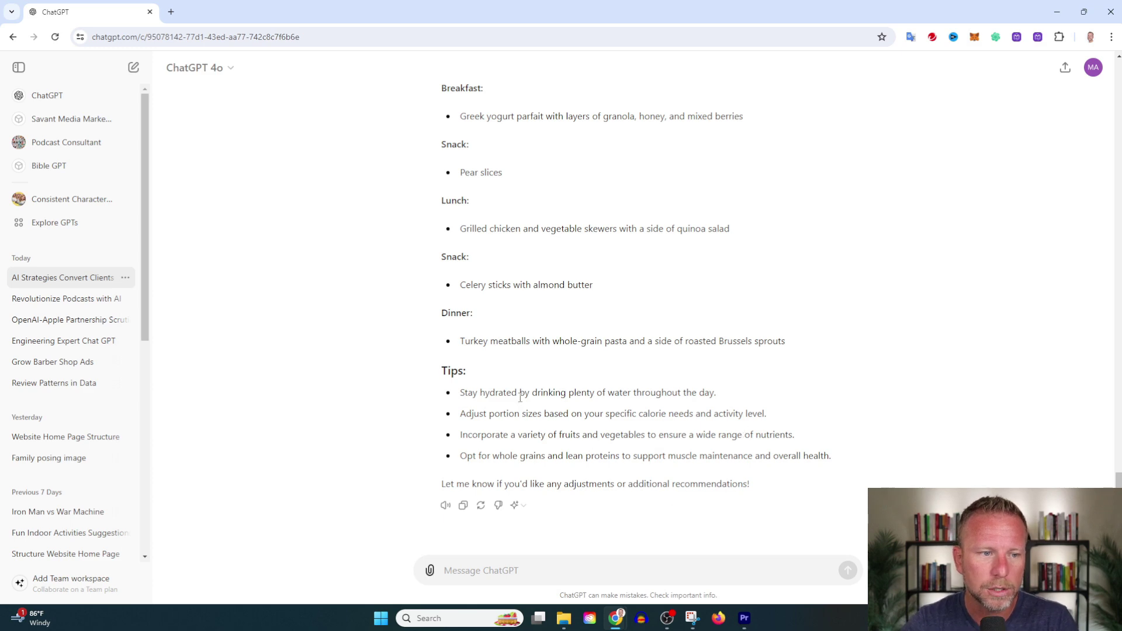
scroll(521, 395, "up", 5)
scroll(605, 449, "up", 8)
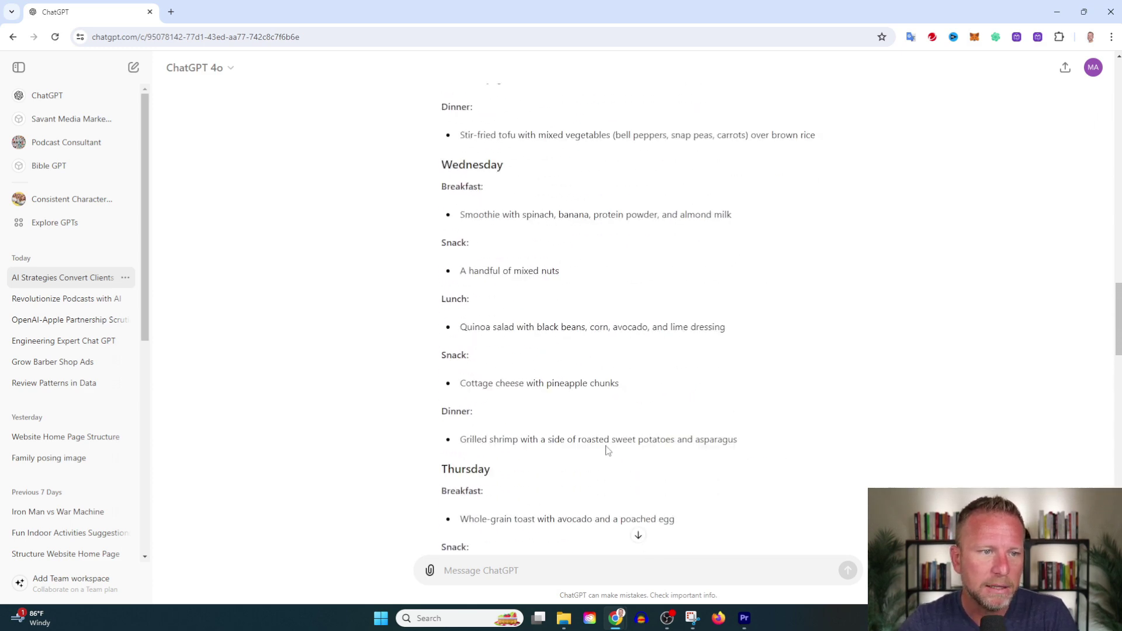
scroll(606, 450, "up", 6)
scroll(613, 421, "up", 5)
scroll(772, 456, "up", 3)
scroll(839, 290, "down", 1)
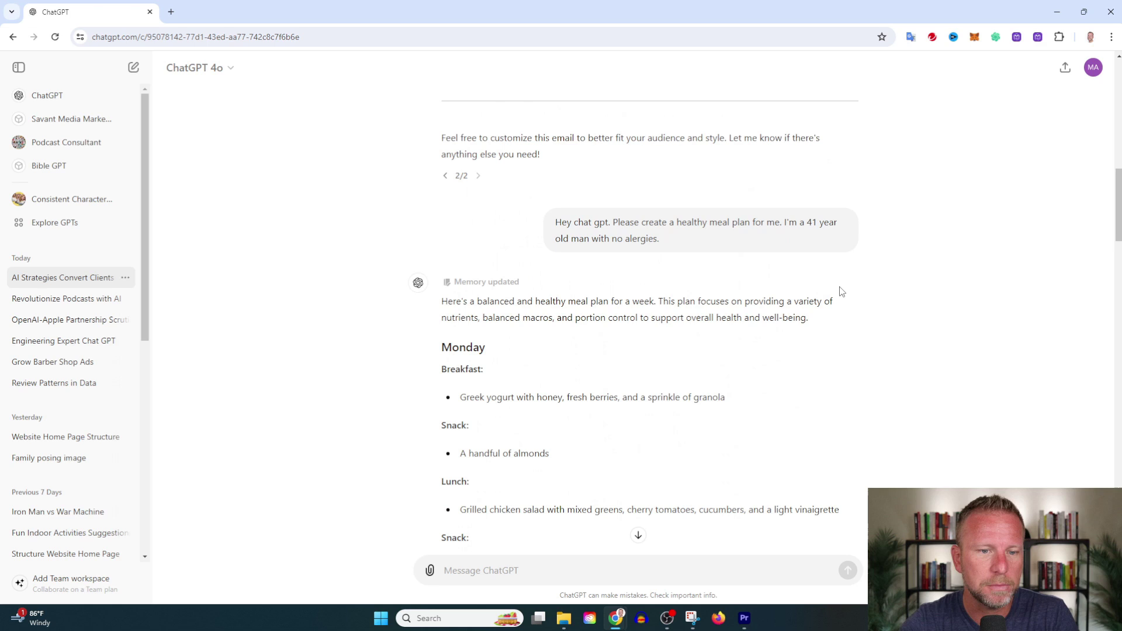
left_click_drag(783, 351, 441, 301)
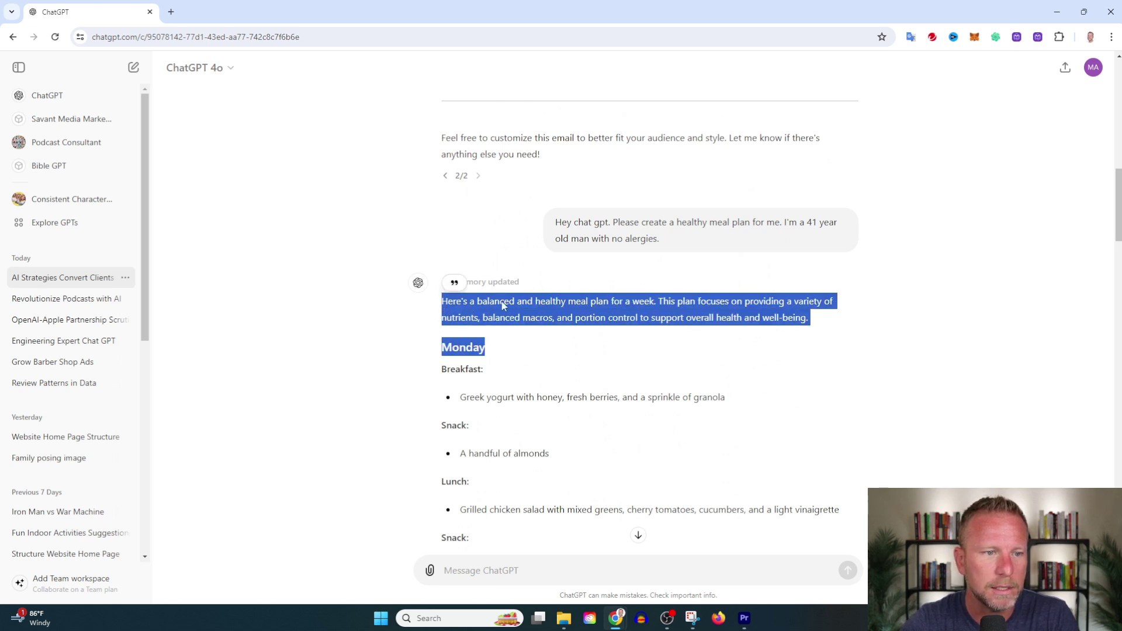
left_click(662, 248)
triple_click(662, 244)
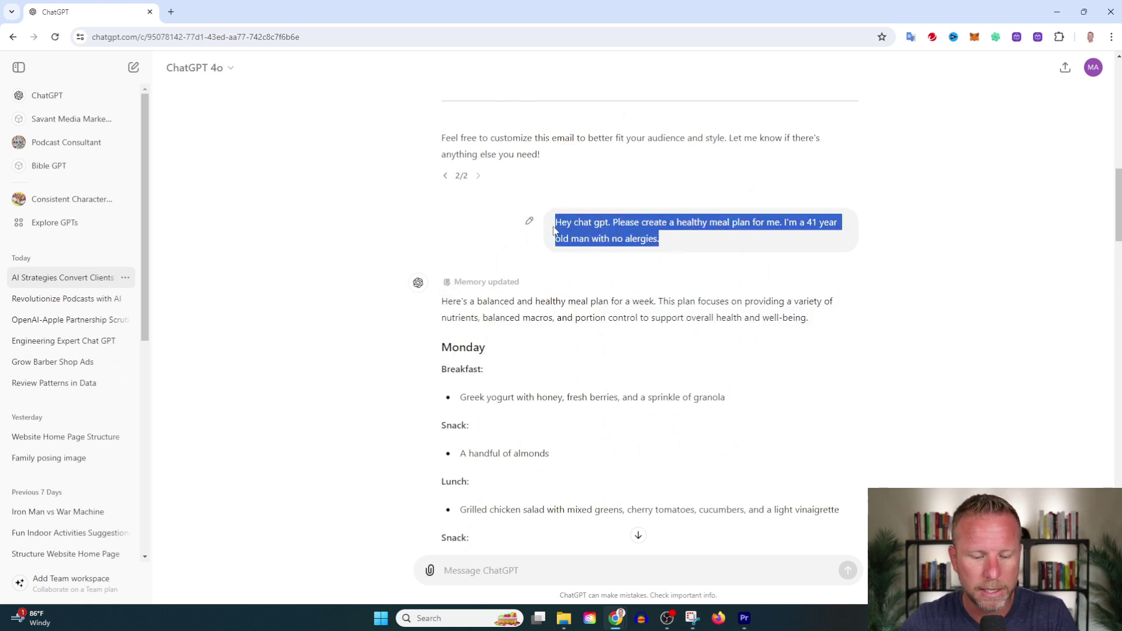
In a new chat, send the meal plan prompt with 'My goal is to gain muscle' added.
left_click(134, 68)
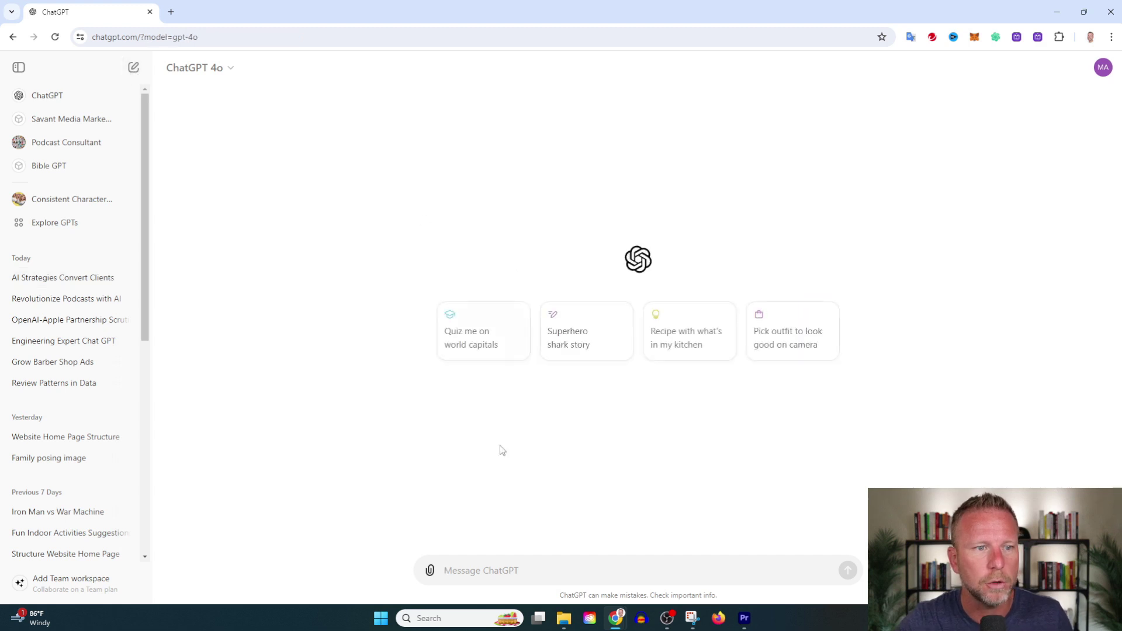
left_click(534, 570)
type("Hey chat gpt. Please create a healthy meal plan for me. I'm a 41 year old man with no alergies.")
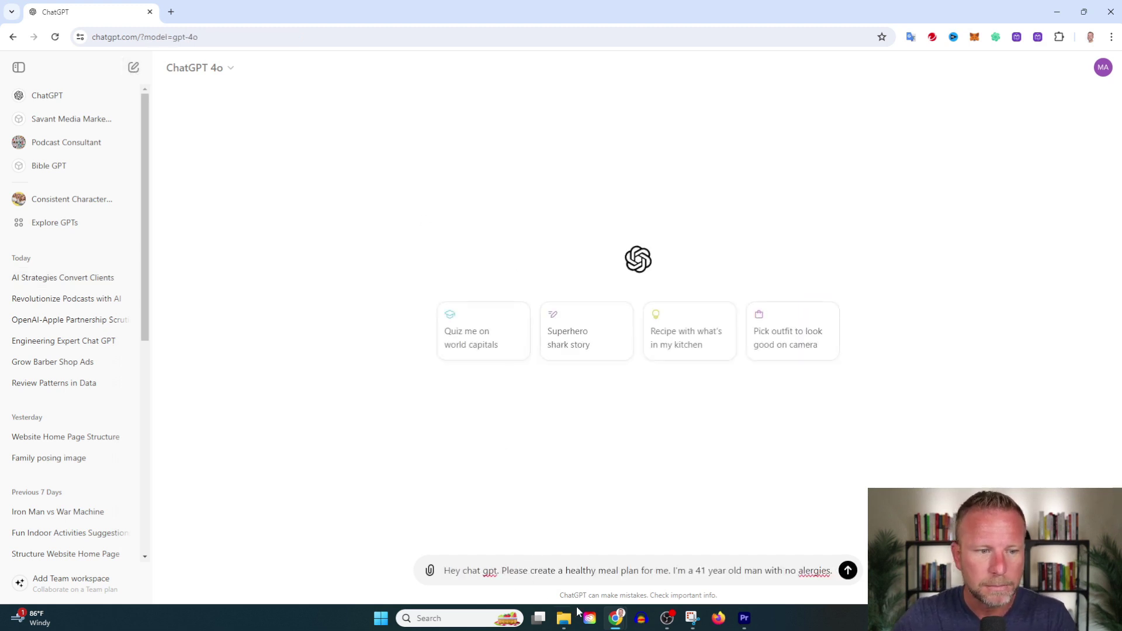
key("shift+End")
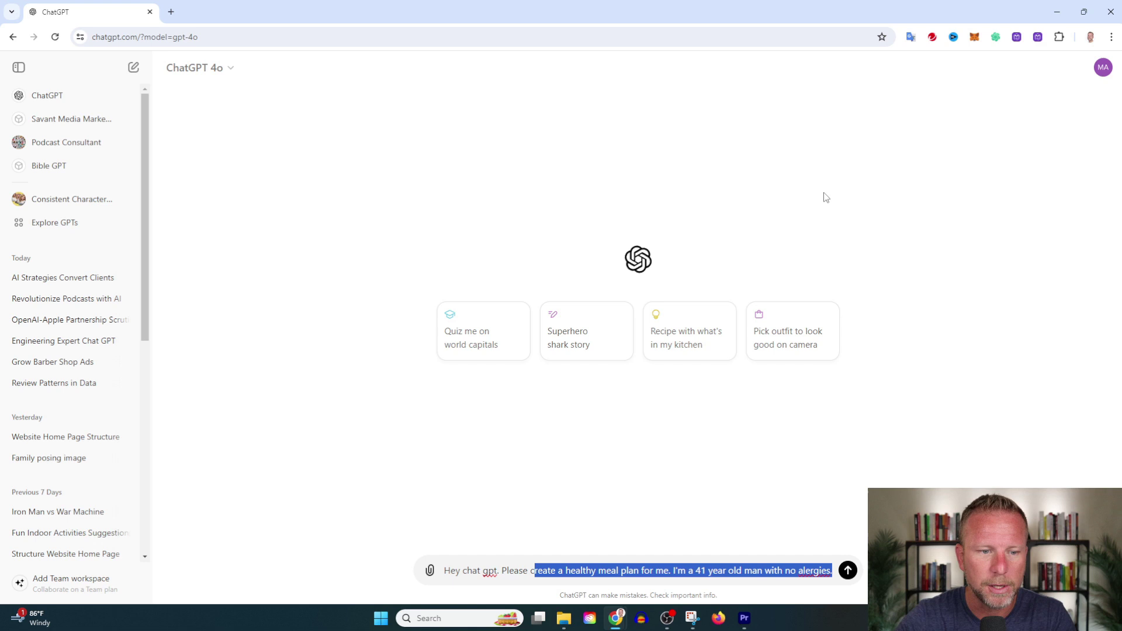
key("End")
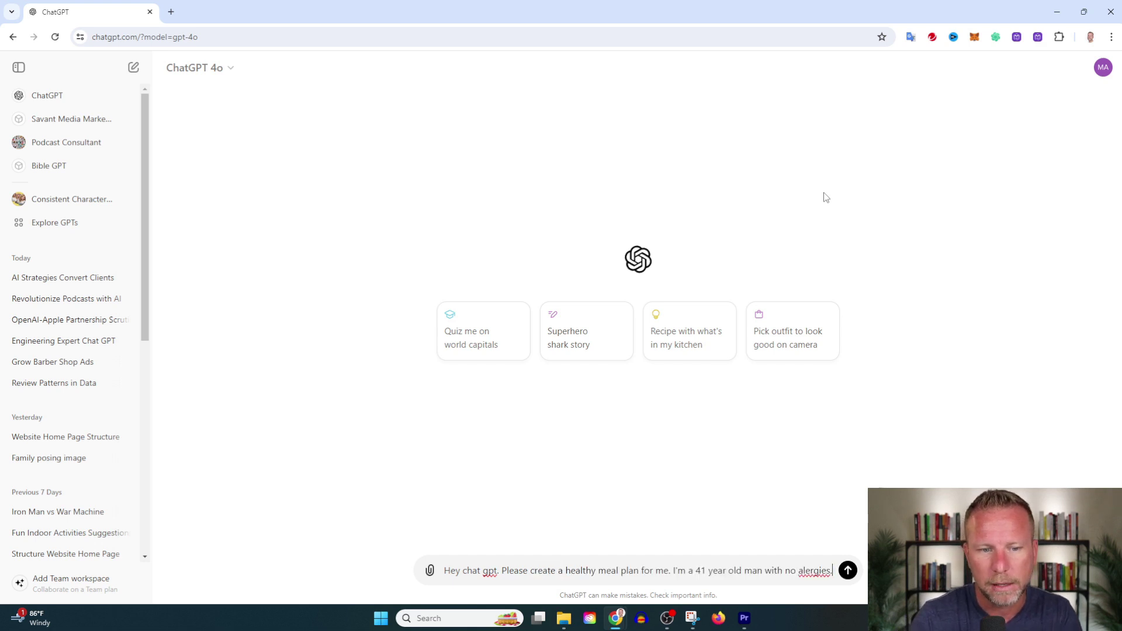
type("My p")
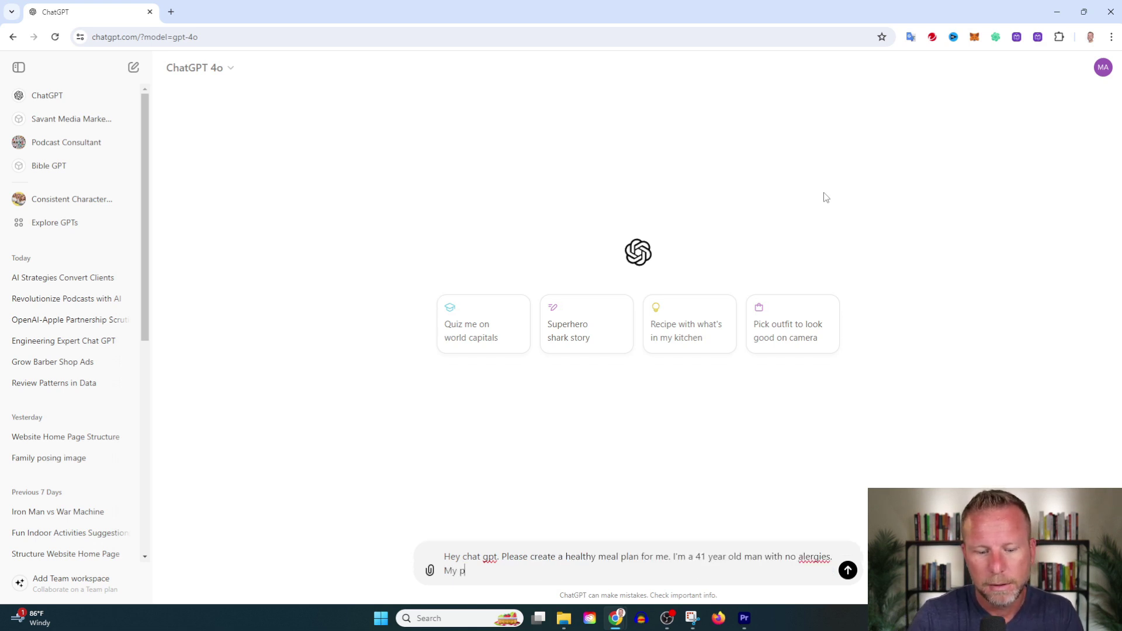
key("BackSpace")
type("is to gain muscle")
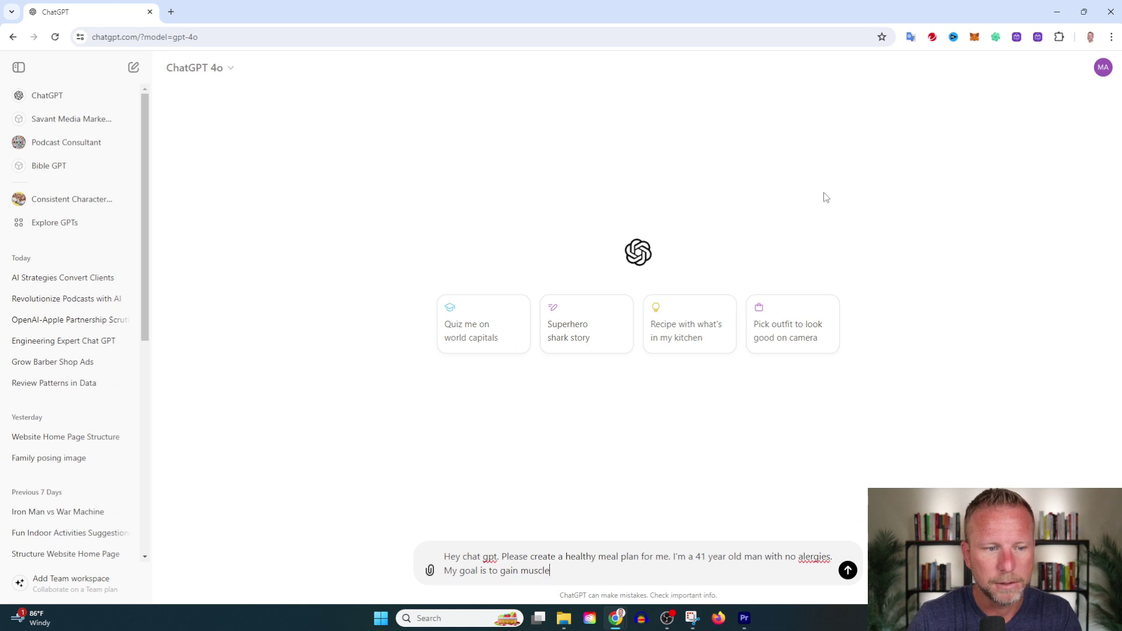
key("Return")
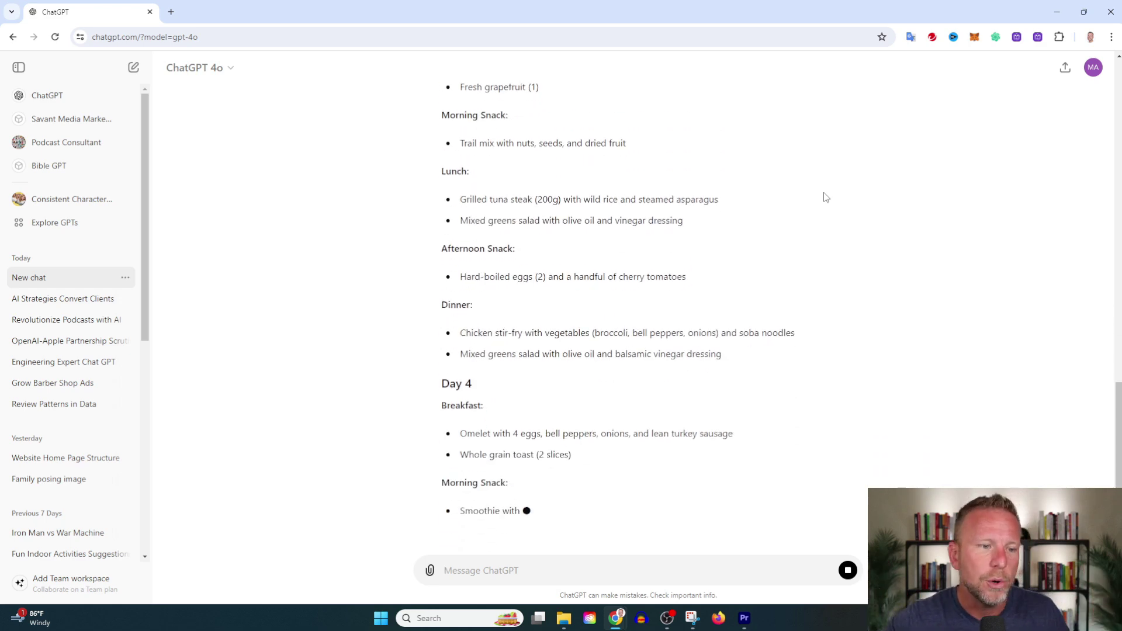
scroll(758, 183, "up", 5)
scroll(701, 263, "up", 4)
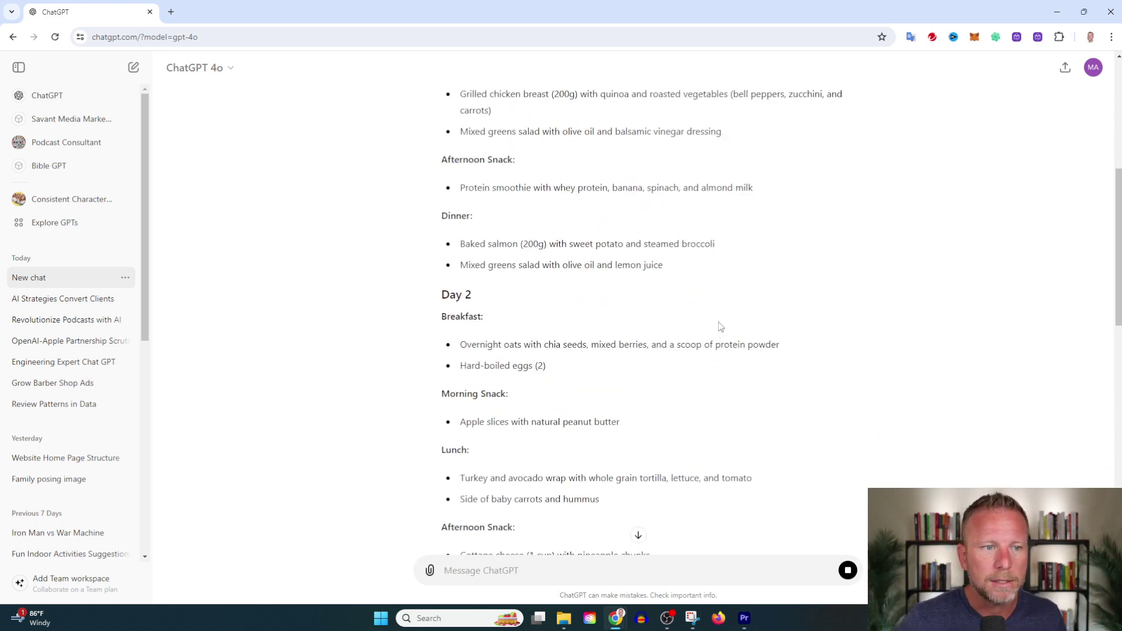
scroll(681, 303, "up", 4)
scroll(681, 302, "up", 4)
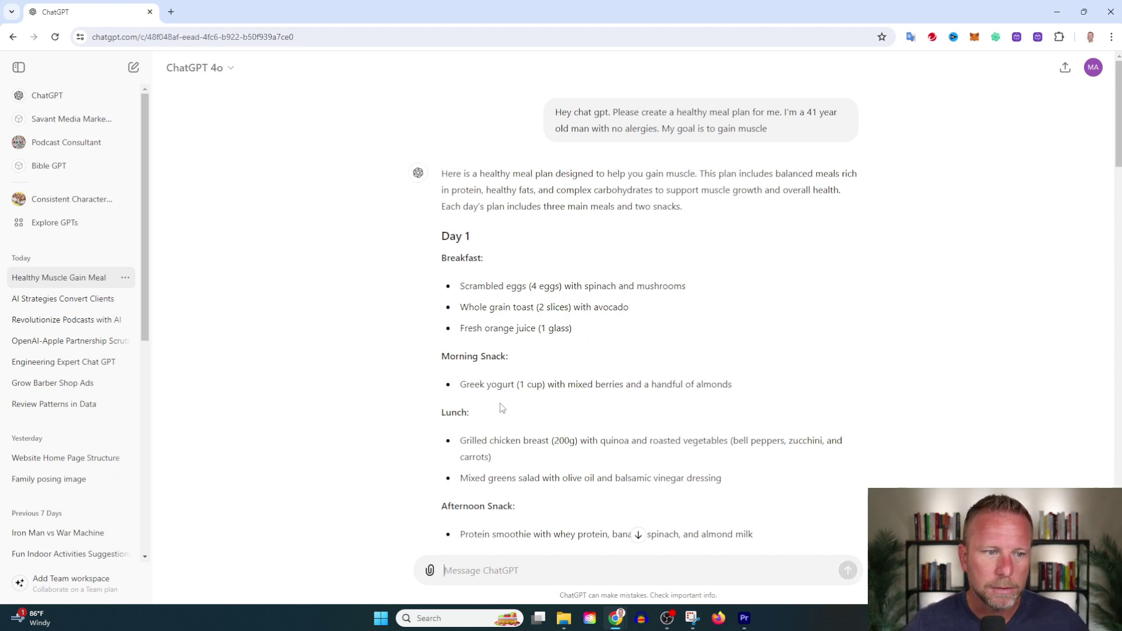
scroll(498, 375, "down", 2)
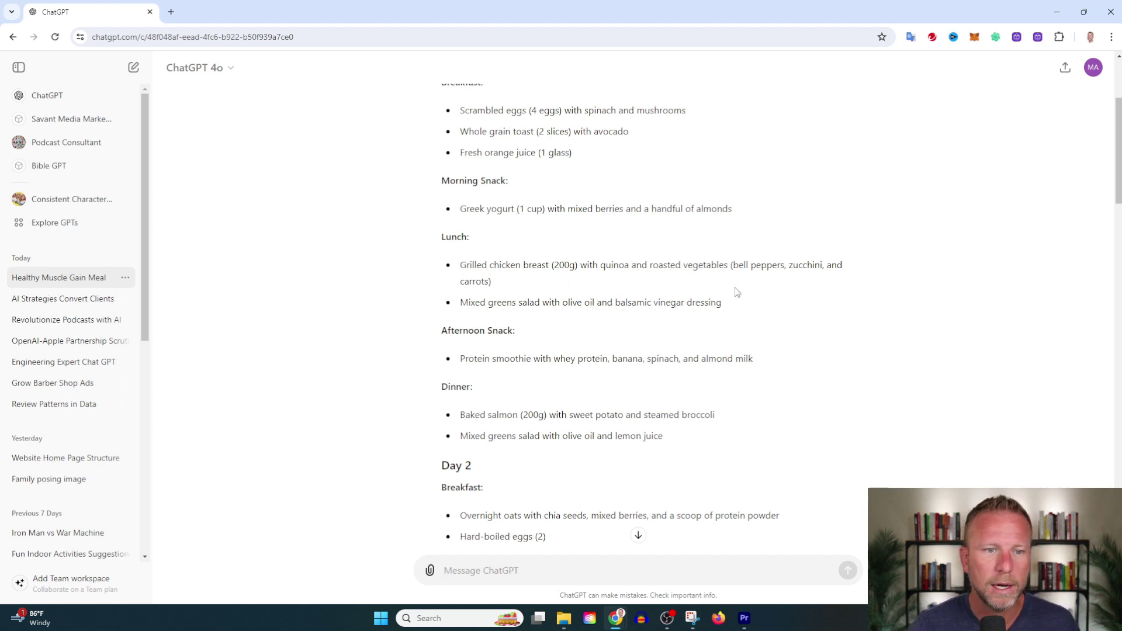
scroll(739, 348, "down", 2)
scroll(739, 348, "down", 1)
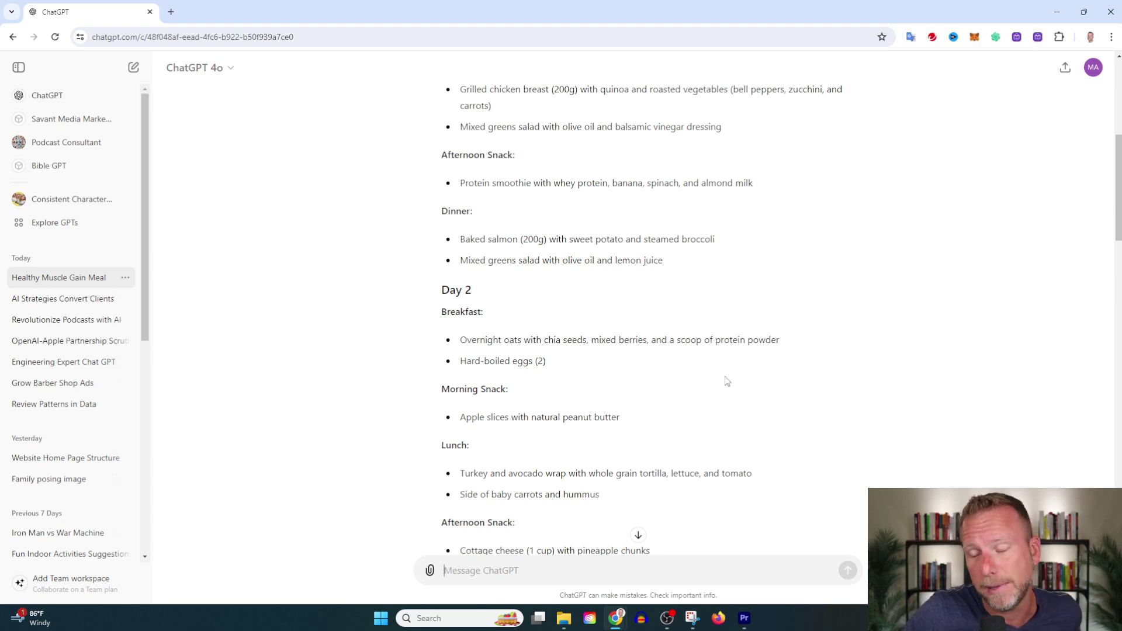
scroll(724, 381, "down", 5)
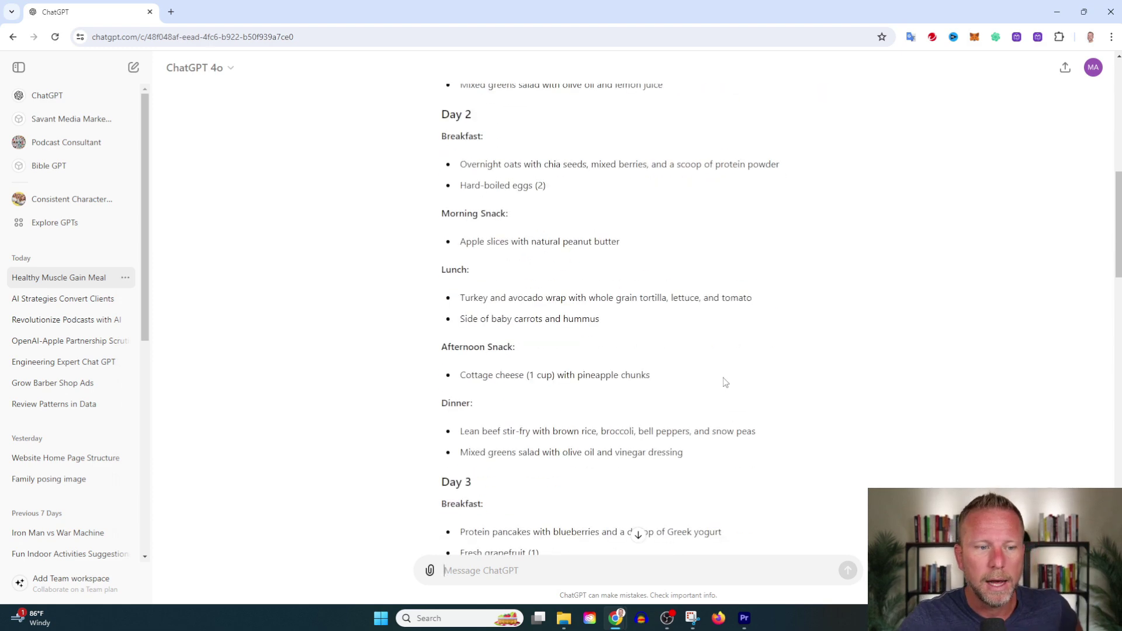
scroll(737, 394, "down", 5)
scroll(781, 386, "up", 15)
scroll(781, 387, "down", 2)
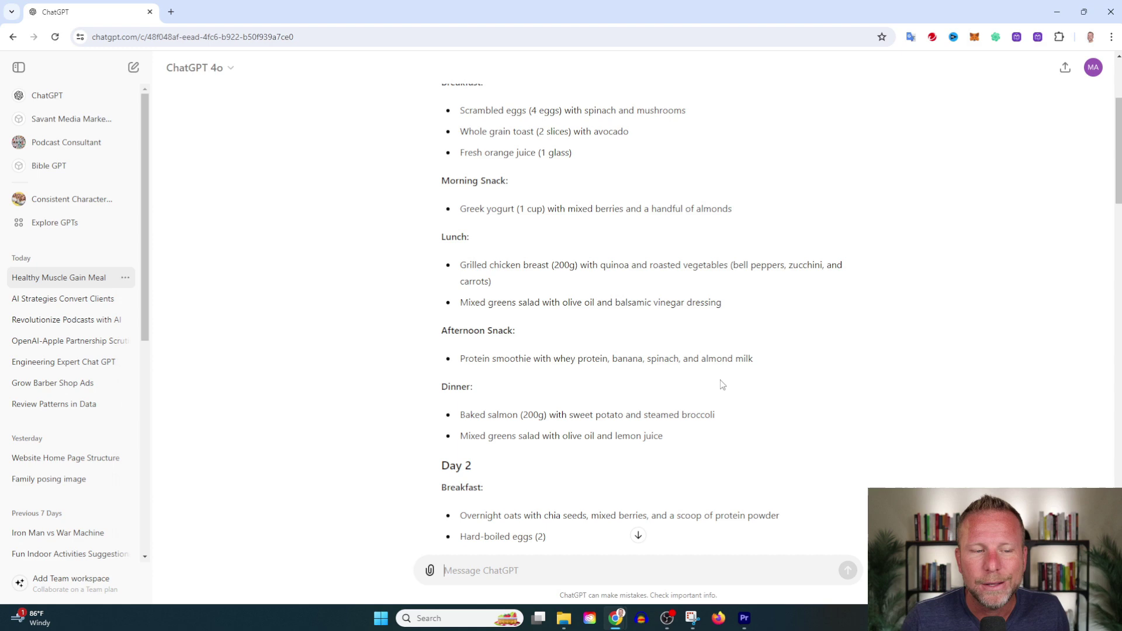
scroll(693, 236, "down", 5)
scroll(692, 263, "down", 5)
scroll(702, 334, "down", 5)
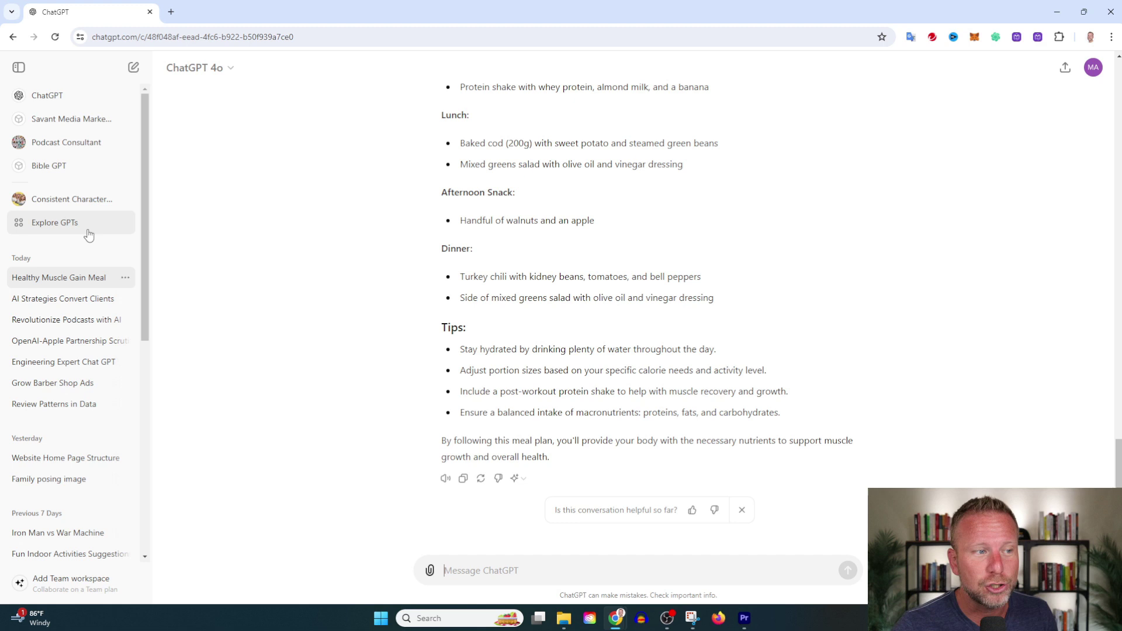
Send the generic question asking how to find a girlfriend.
type("Hey chat gpt, I want to find a girlfriend. What steps should I take?")
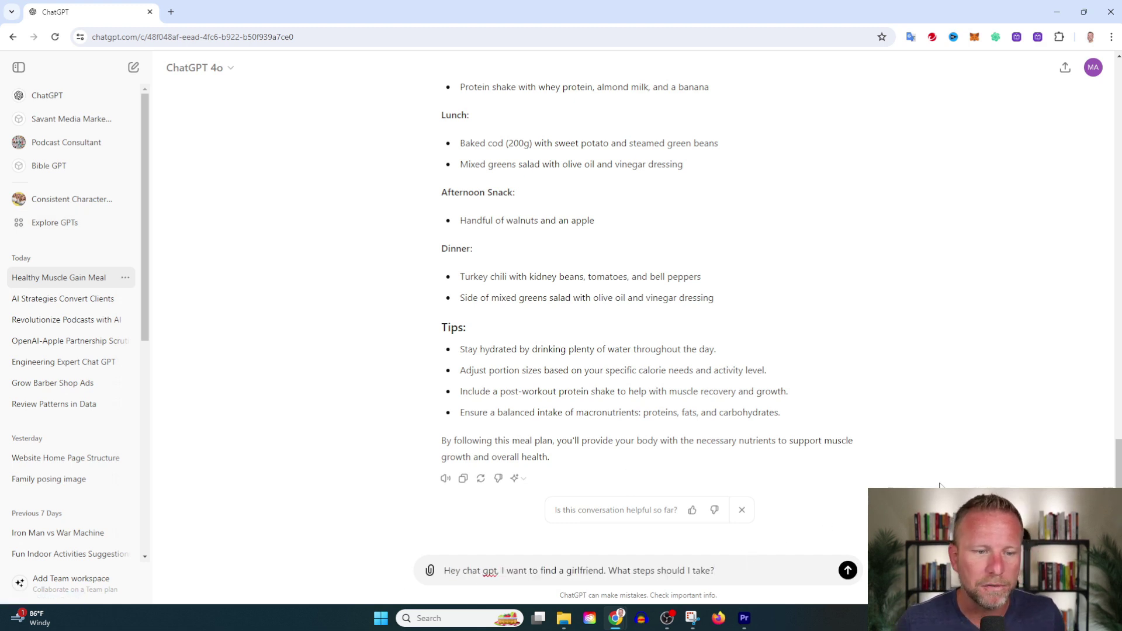
left_click(848, 570)
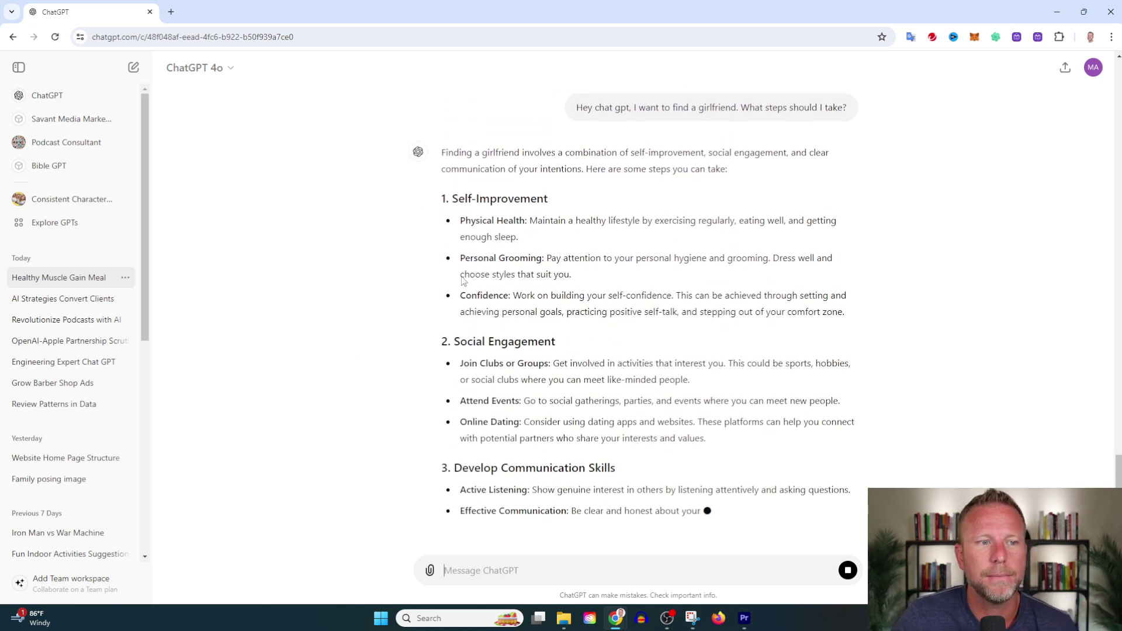
scroll(574, 250, "up", 2)
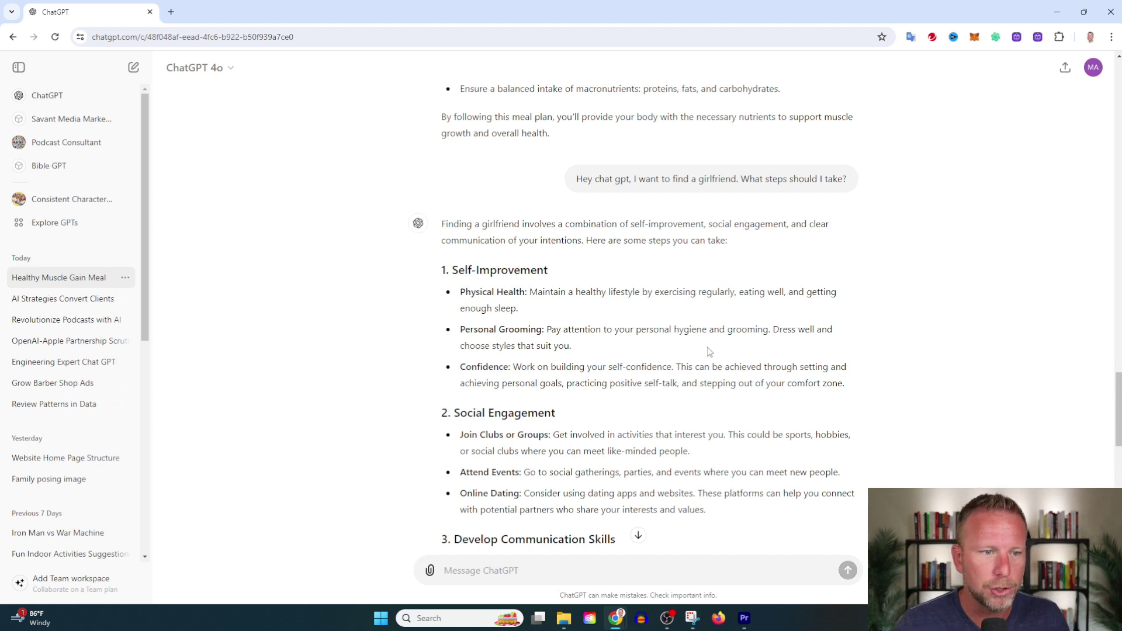
scroll(733, 339, "down", 2)
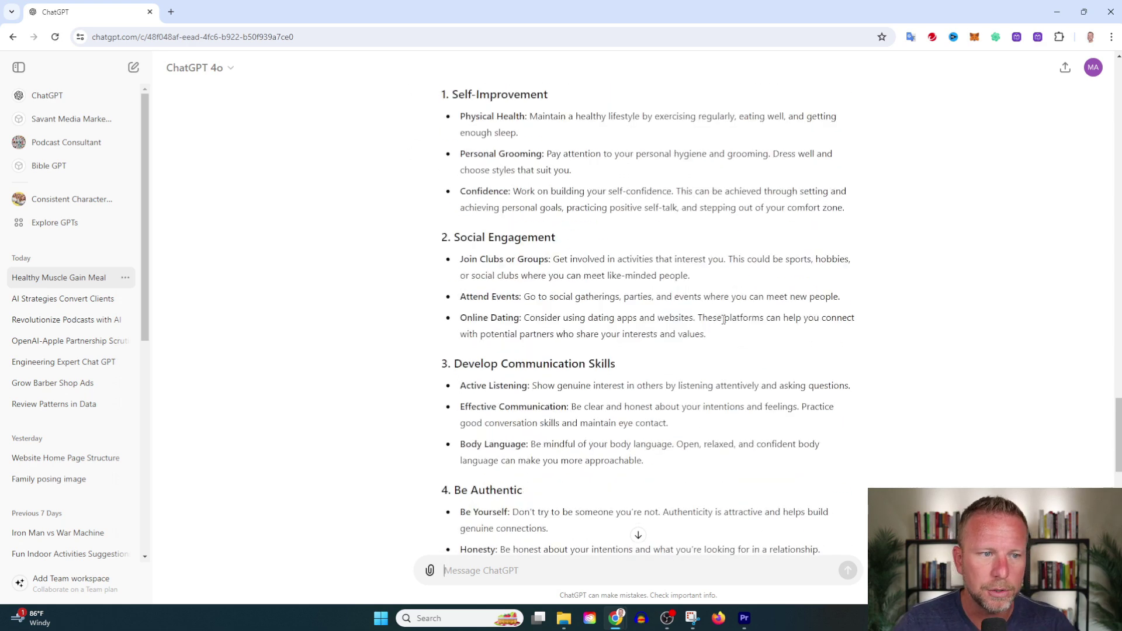
scroll(750, 309, "down", 2)
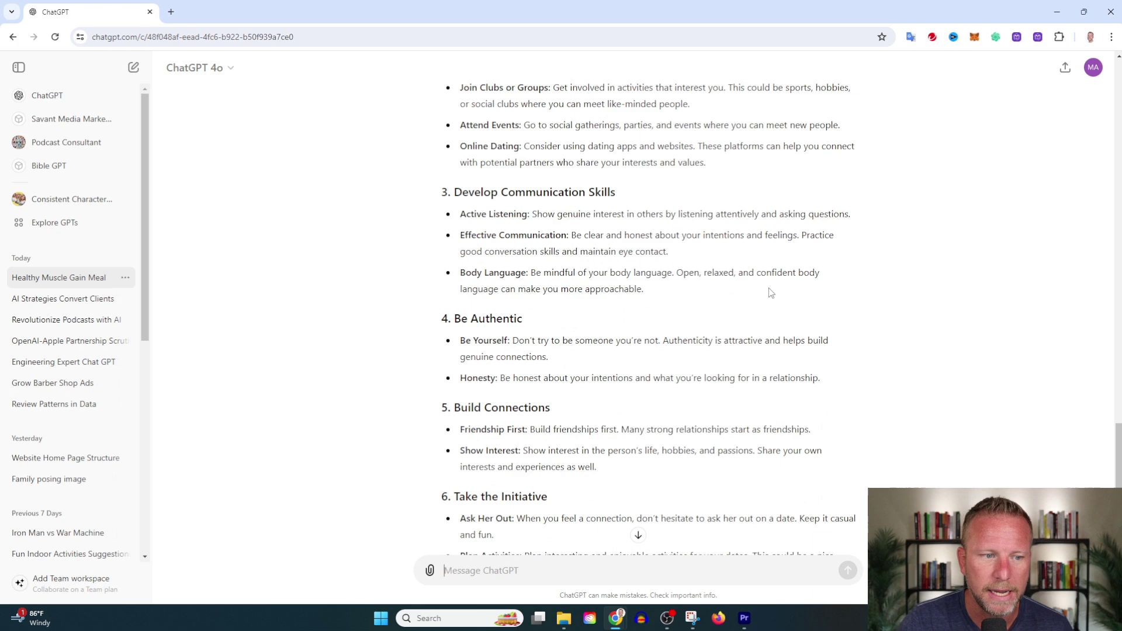
scroll(757, 309, "down", 2)
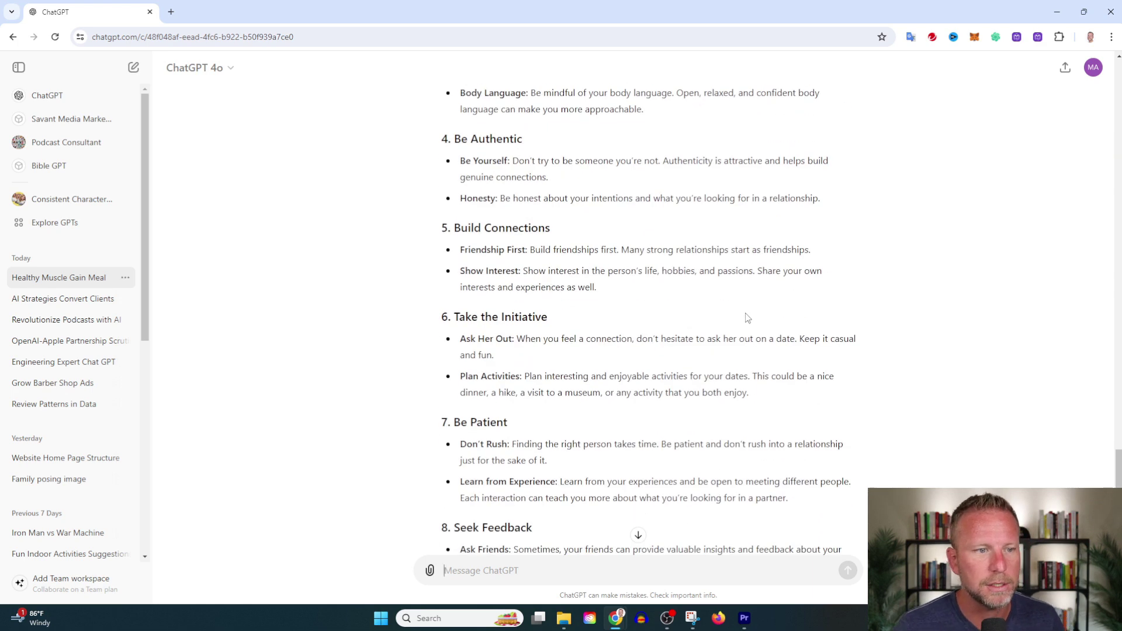
scroll(778, 402, "down", 2)
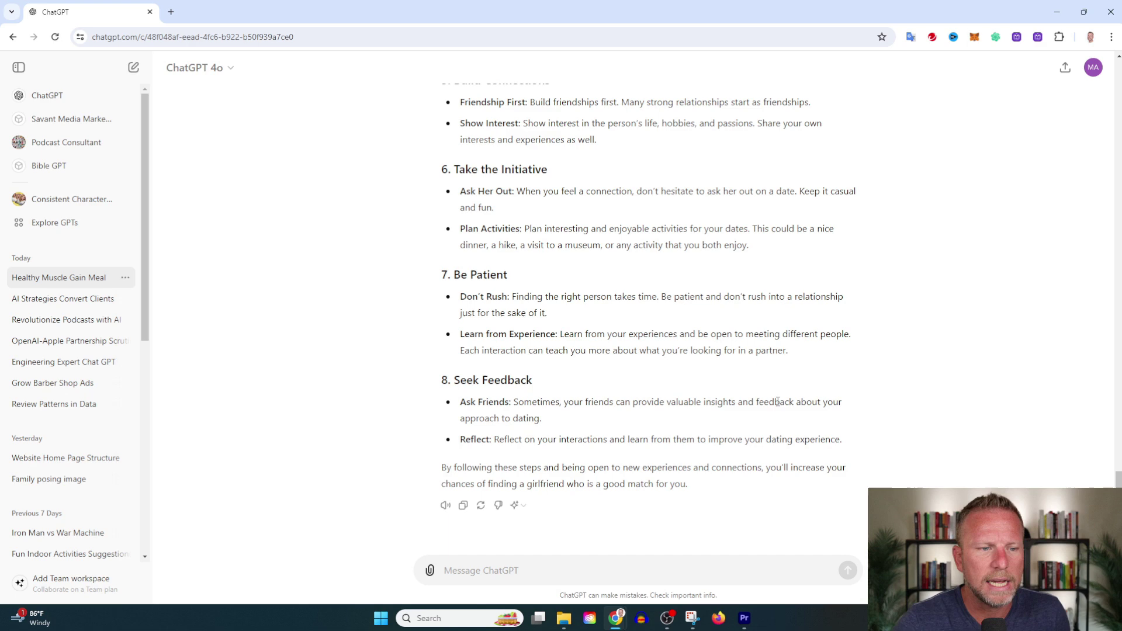
scroll(658, 472, "up", 5)
scroll(641, 456, "up", 3)
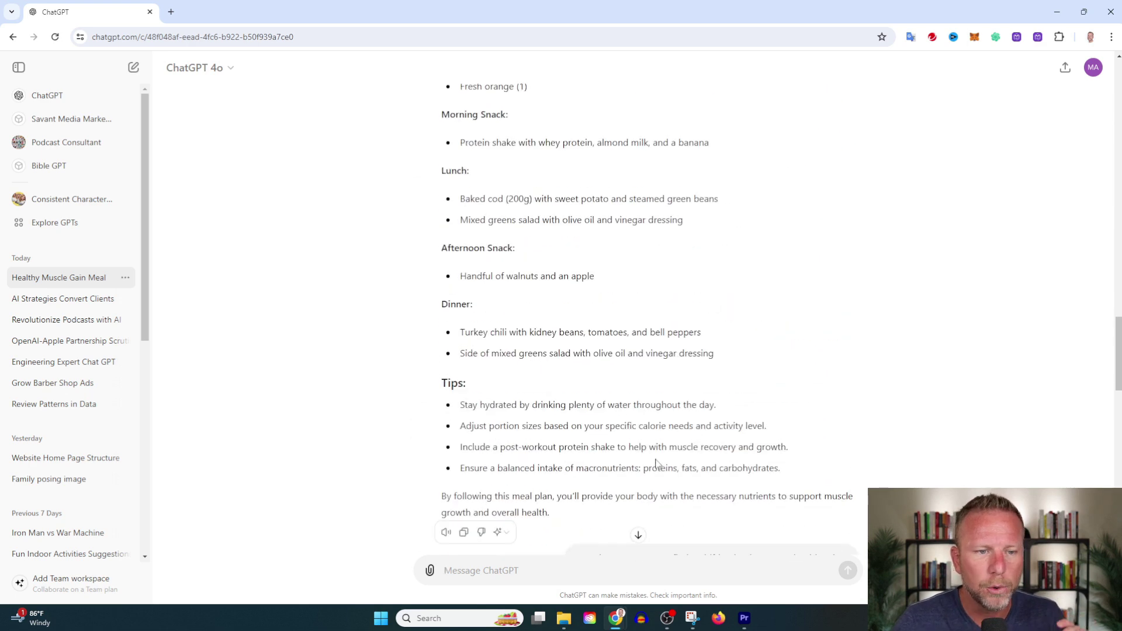
scroll(571, 404, "down", 3)
In a new chat, send the girlfriend question with 'my goal is to get married and have kids' added.
left_click_drag(577, 382, 848, 394)
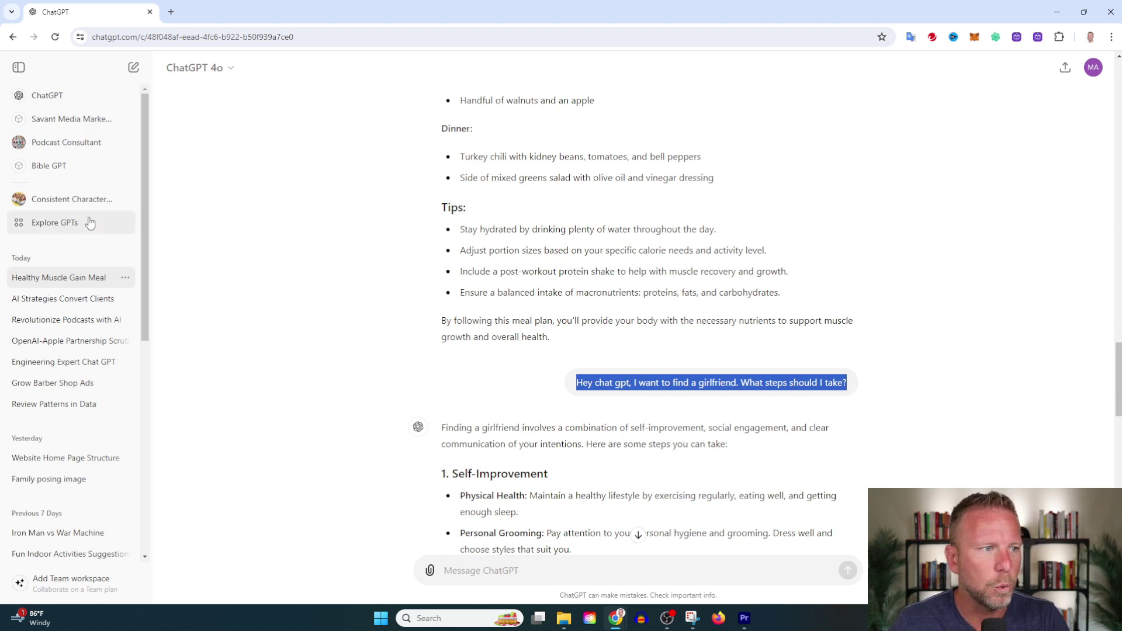
left_click(134, 68)
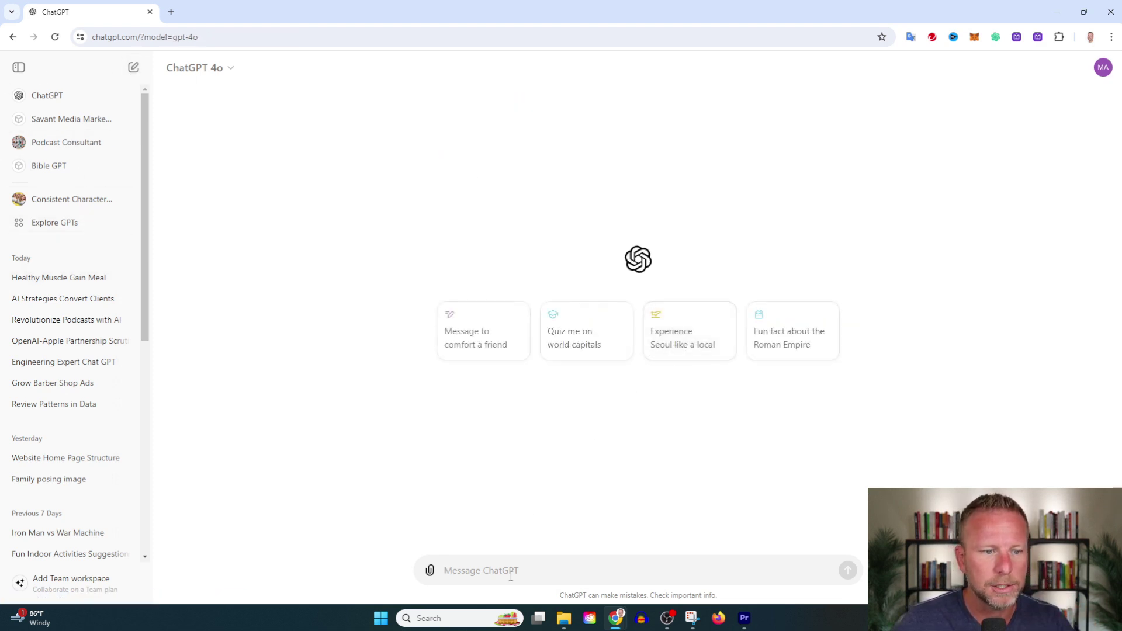
type("Hey chat gpt, I want to find a girlfriend. What steps should I take?")
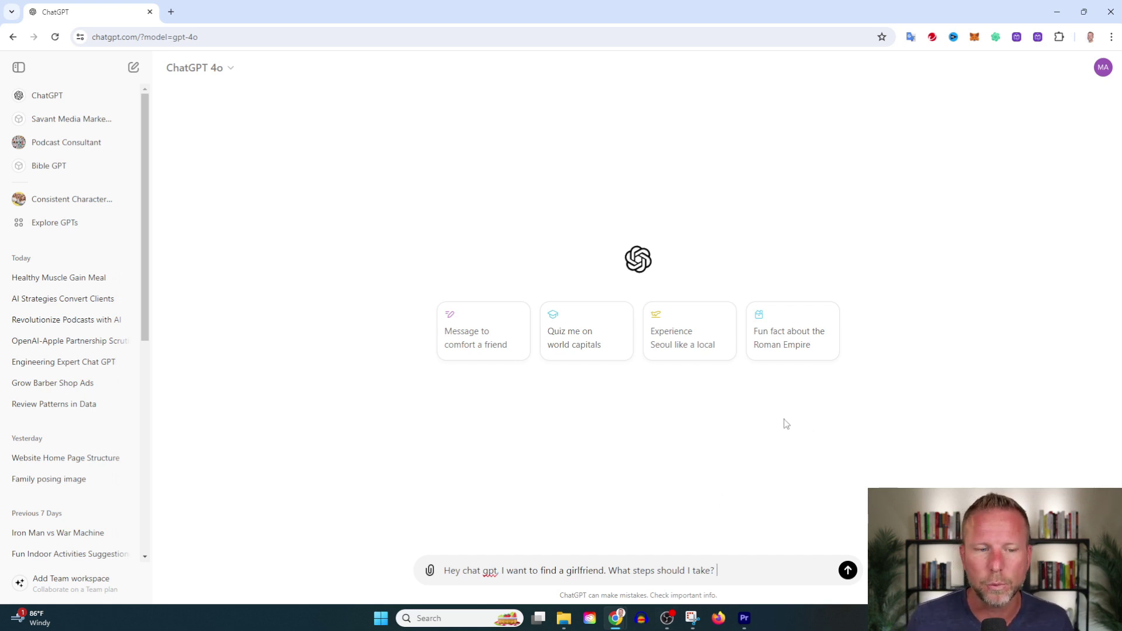
type("my")
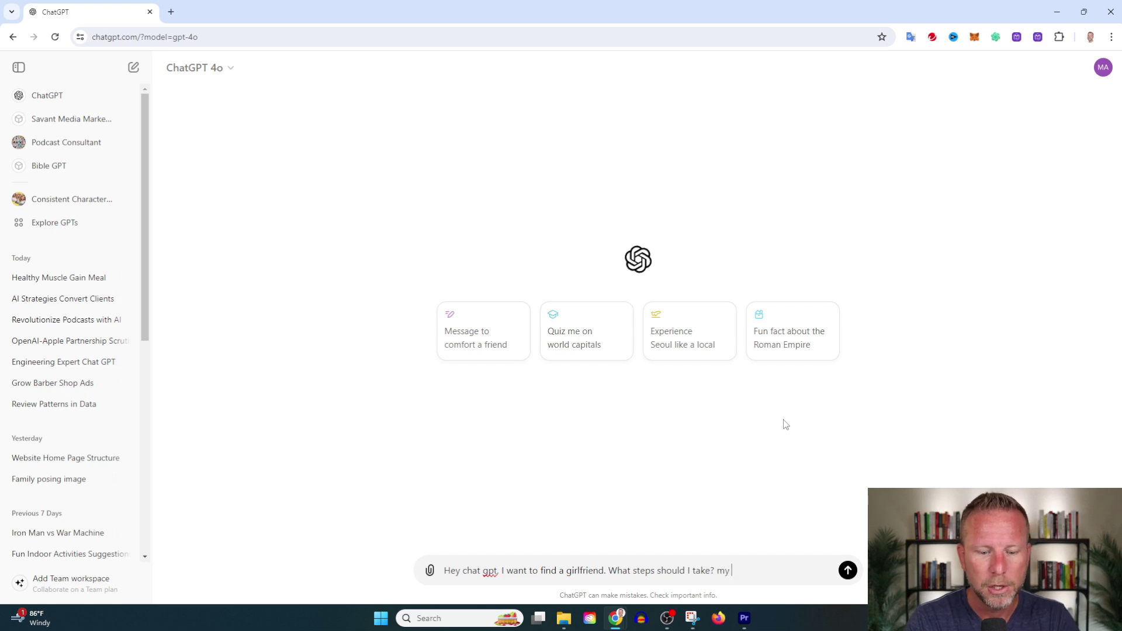
type(" goal is to")
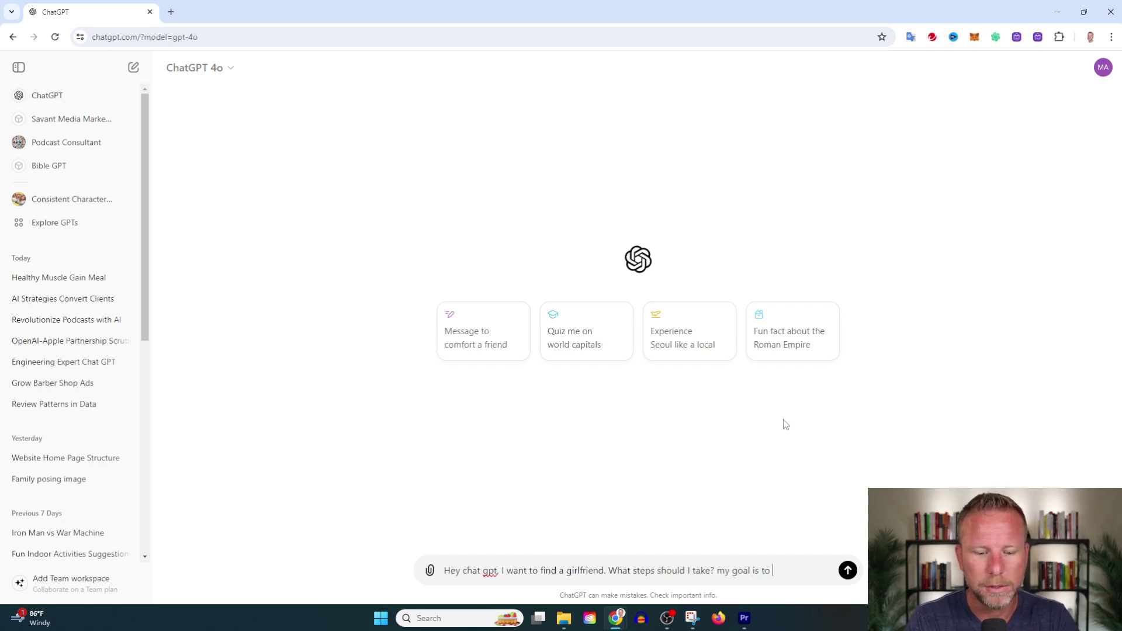
type("get married and have kids")
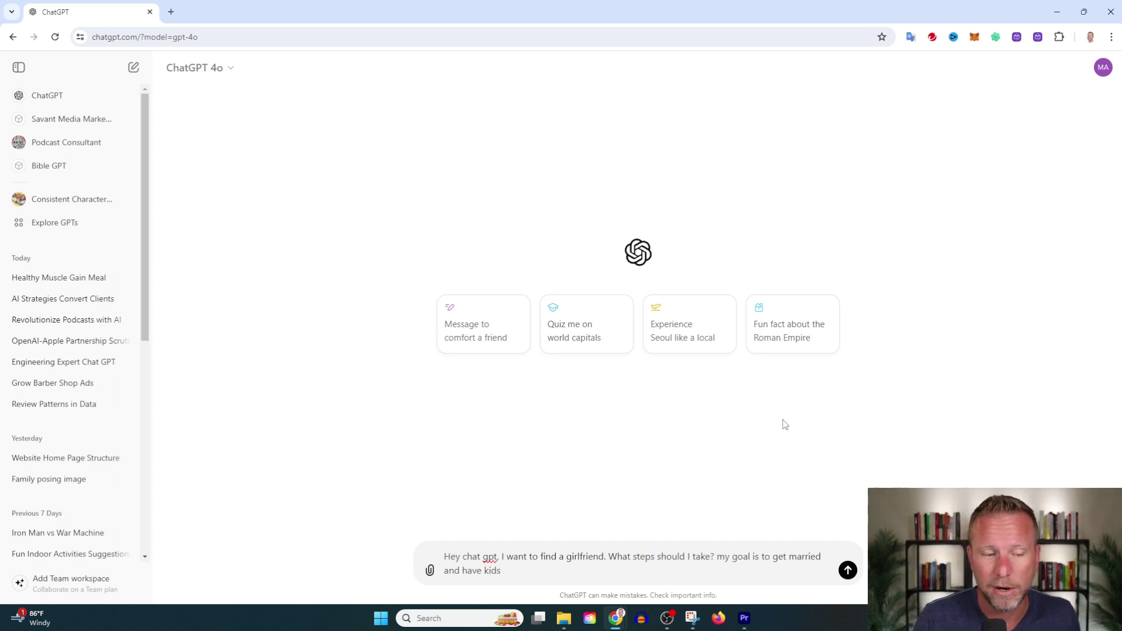
key("Return")
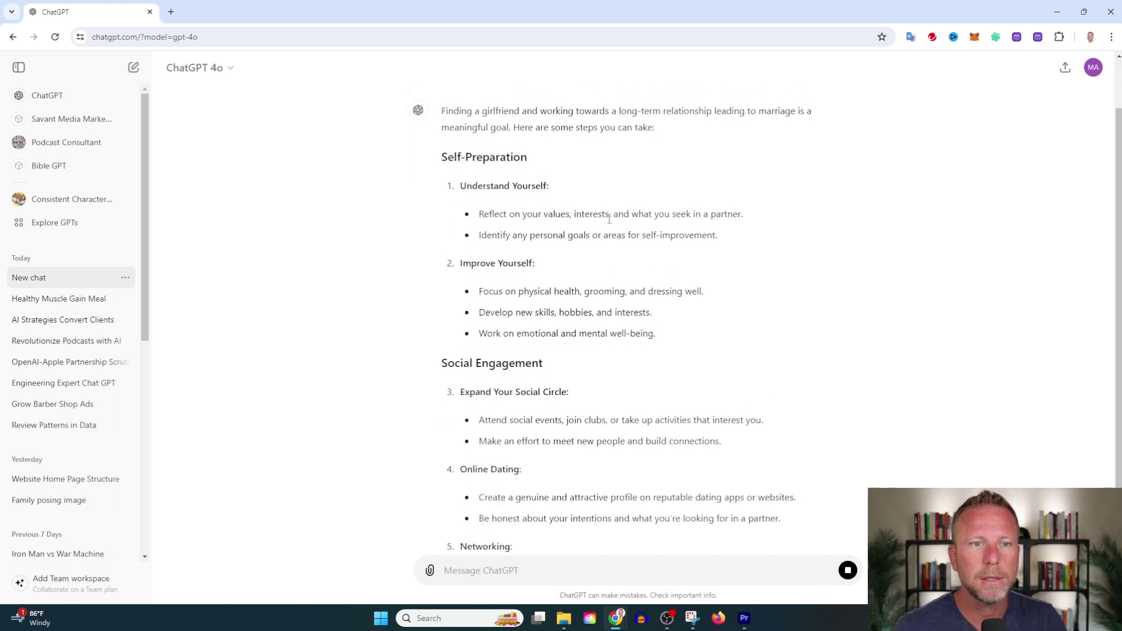
scroll(763, 362, "up", 3)
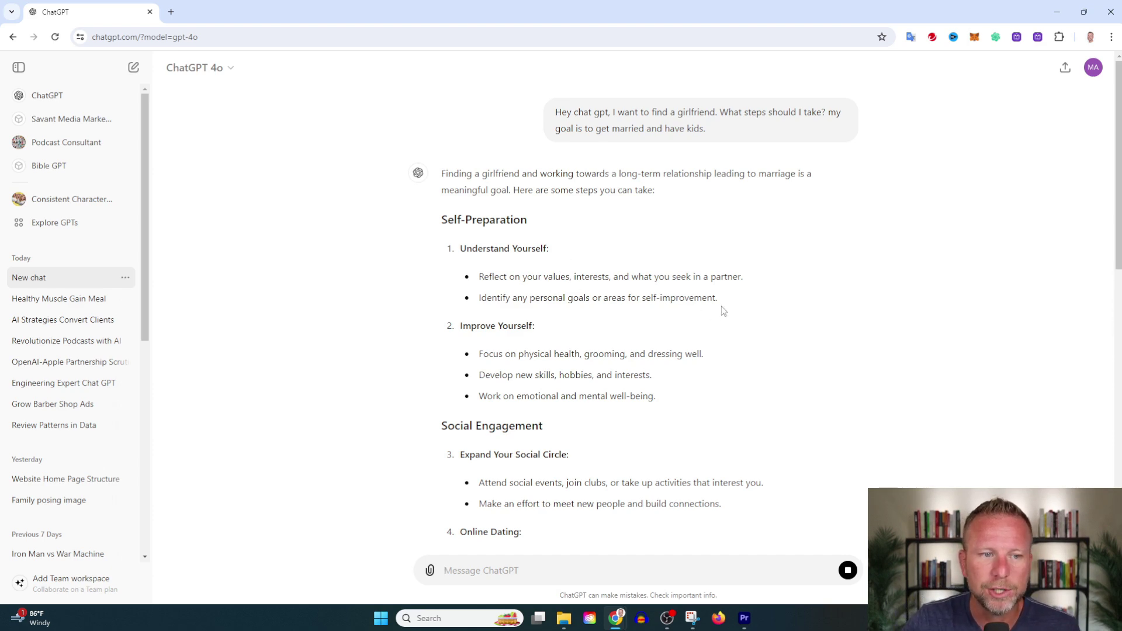
Read the marriage-focused reply, highlighting the Understand Yourself self-preparation advice.
left_click_drag(460, 326, 618, 561)
left_click(761, 313)
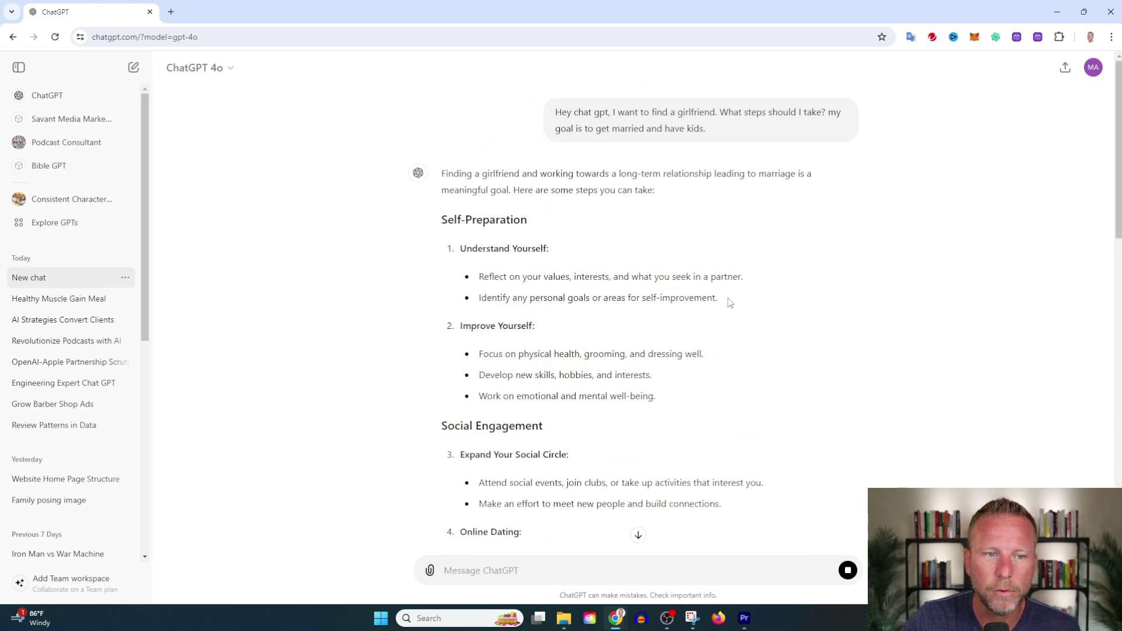
left_click_drag(721, 298, 457, 258)
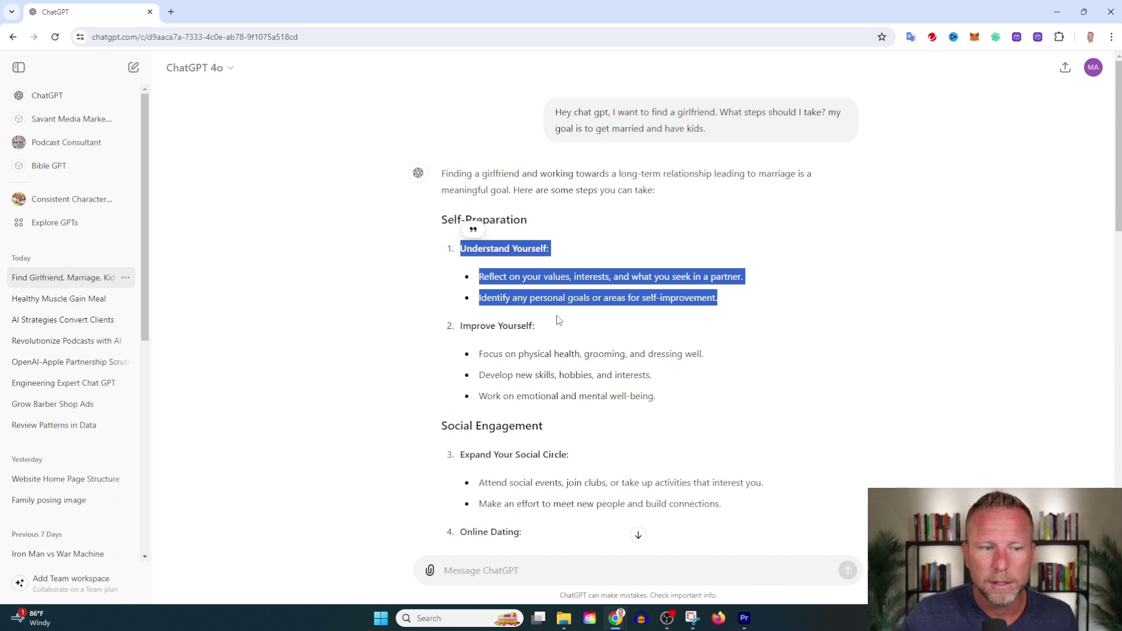
scroll(611, 351, "down", 2)
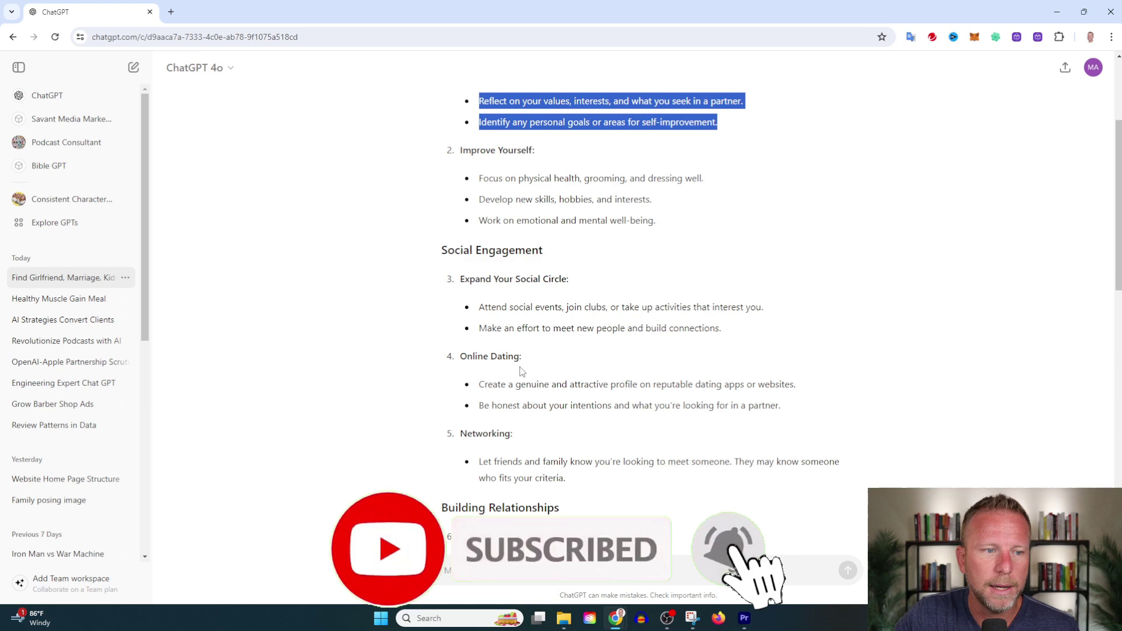
scroll(588, 483, "down", 2)
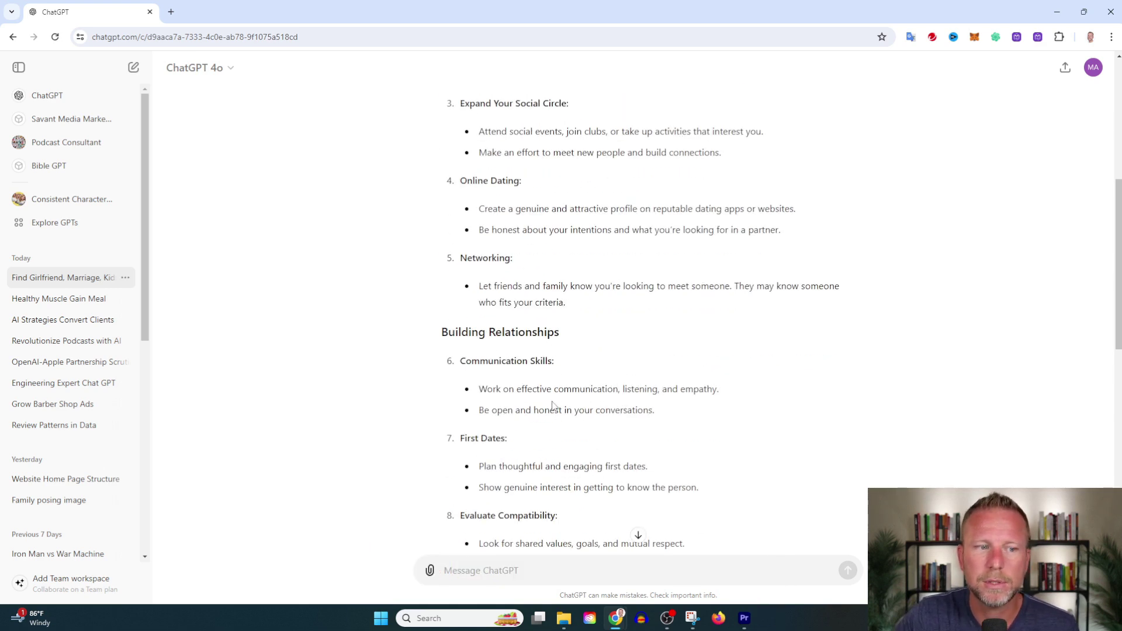
scroll(556, 427, "down", 2)
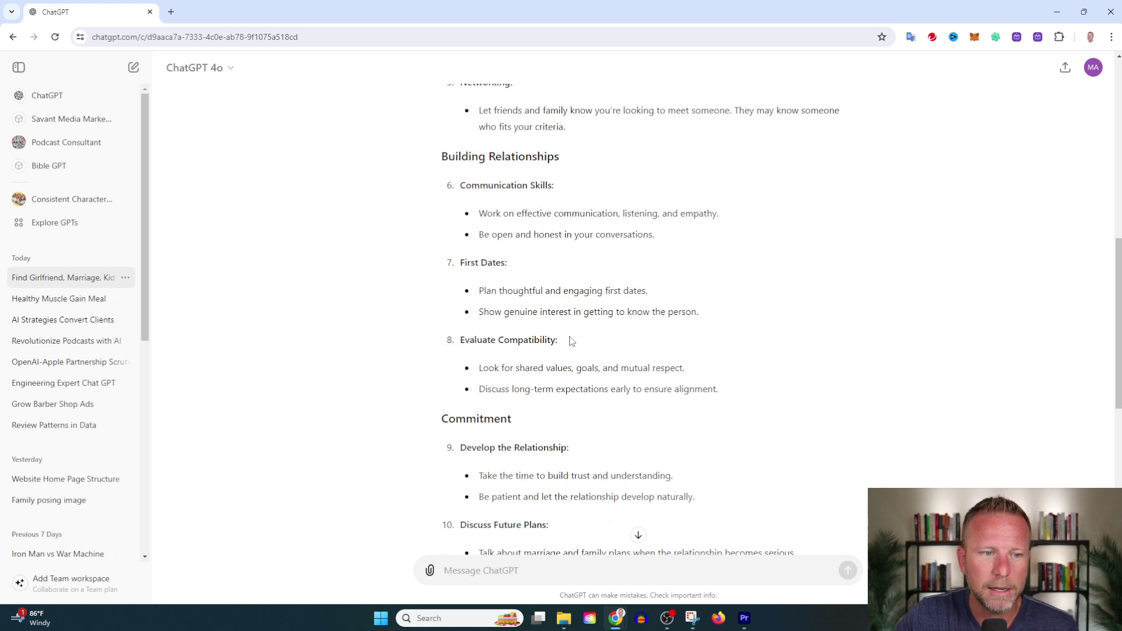
left_click_drag(720, 389, 462, 346)
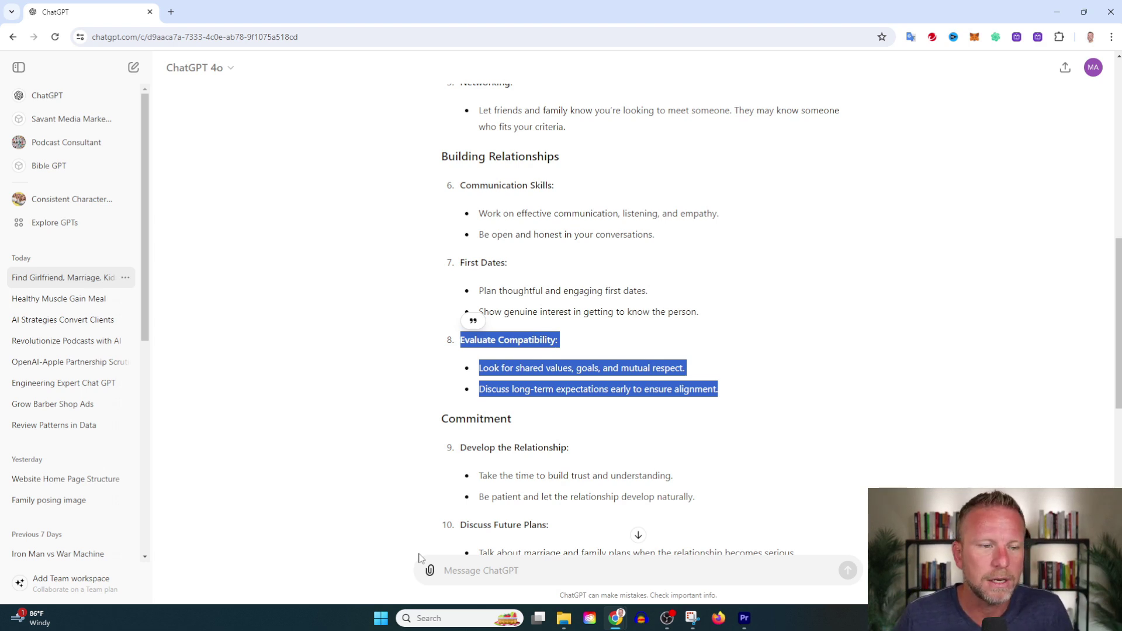
scroll(675, 403, "down", 2)
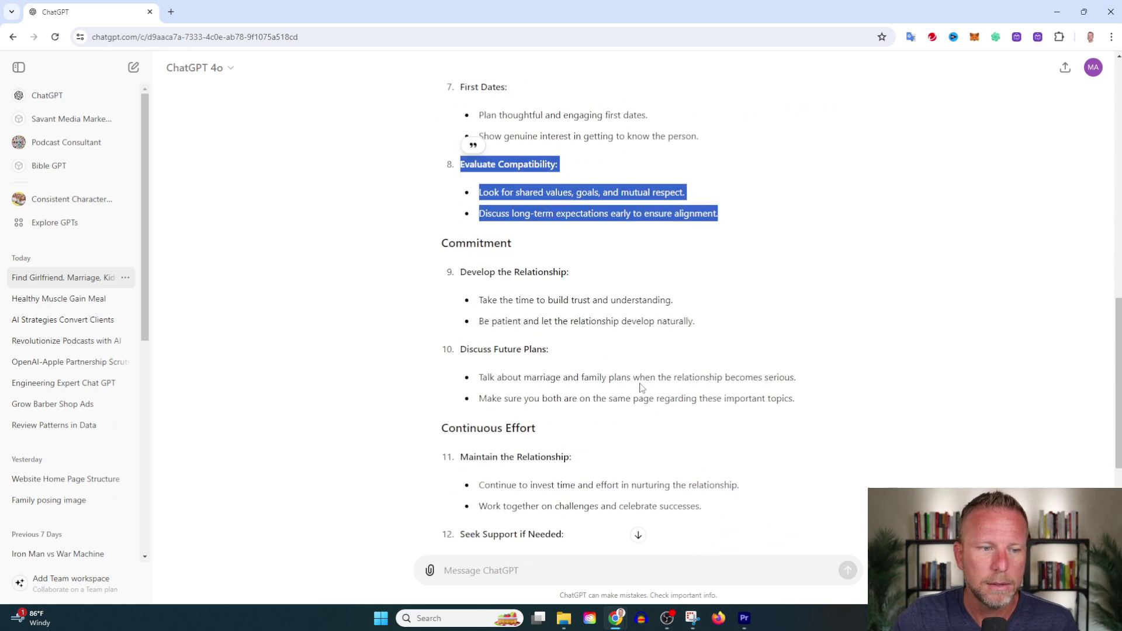
triple_click(685, 322)
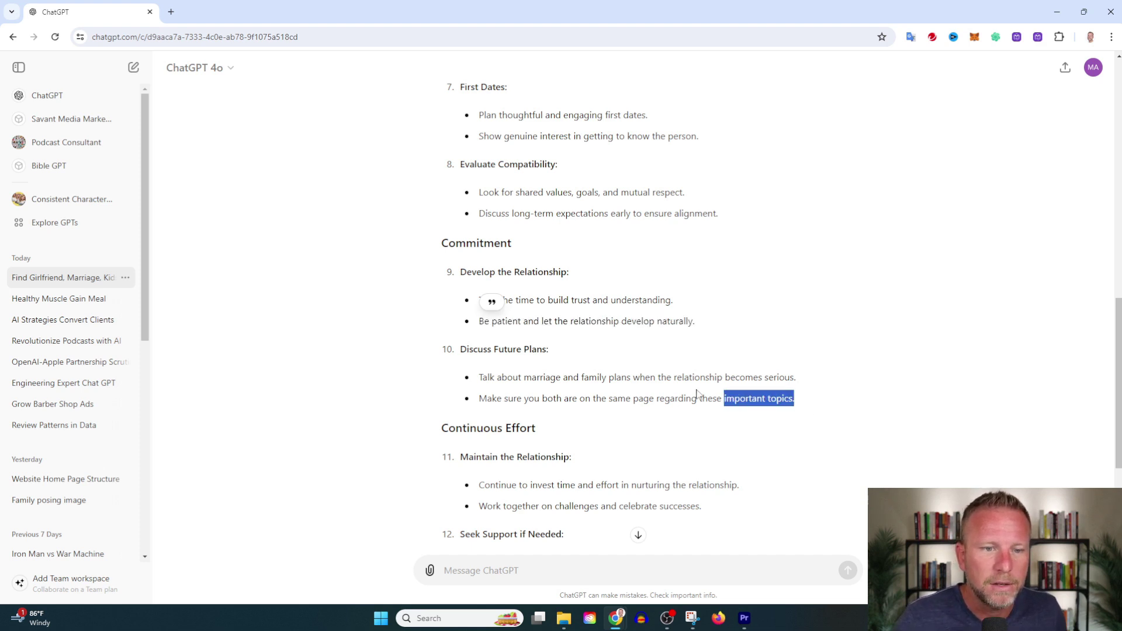
left_click_drag(798, 402, 459, 348)
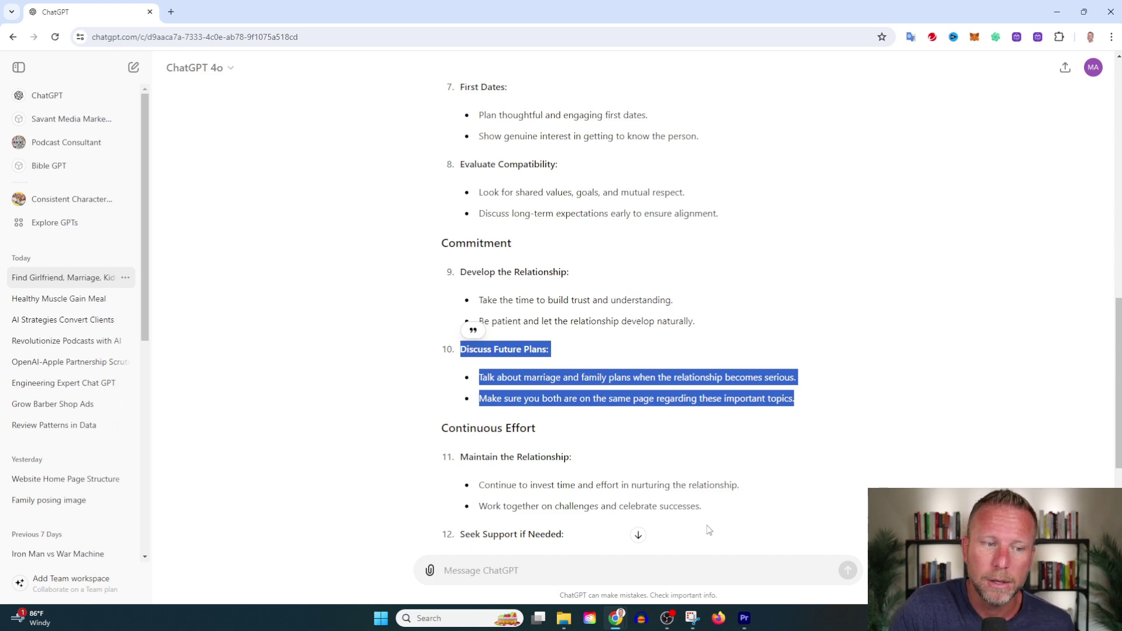
scroll(718, 532, "down", 3)
scroll(663, 413, "down", 2)
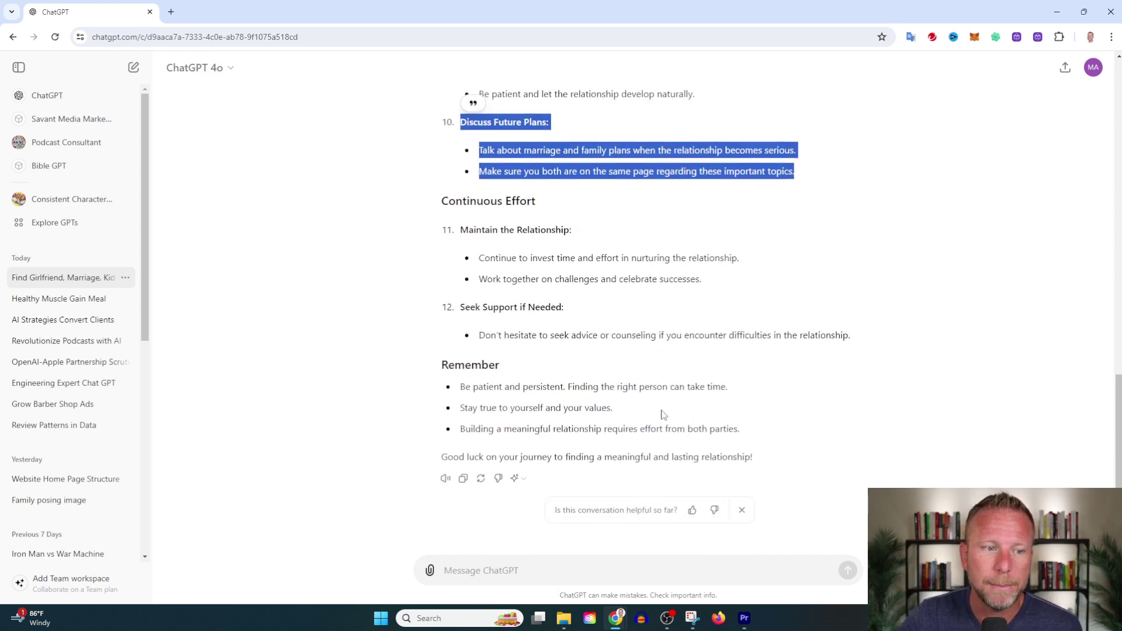